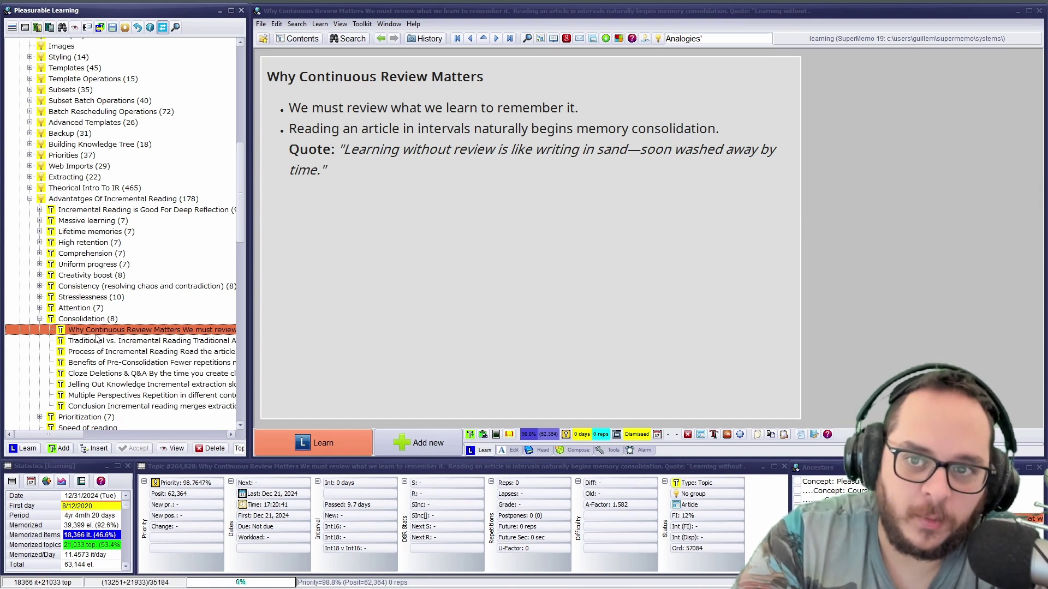
Read both points and the quote in the "Why Continuous Review Matters" topic, highlighting each passage
click(402, 108)
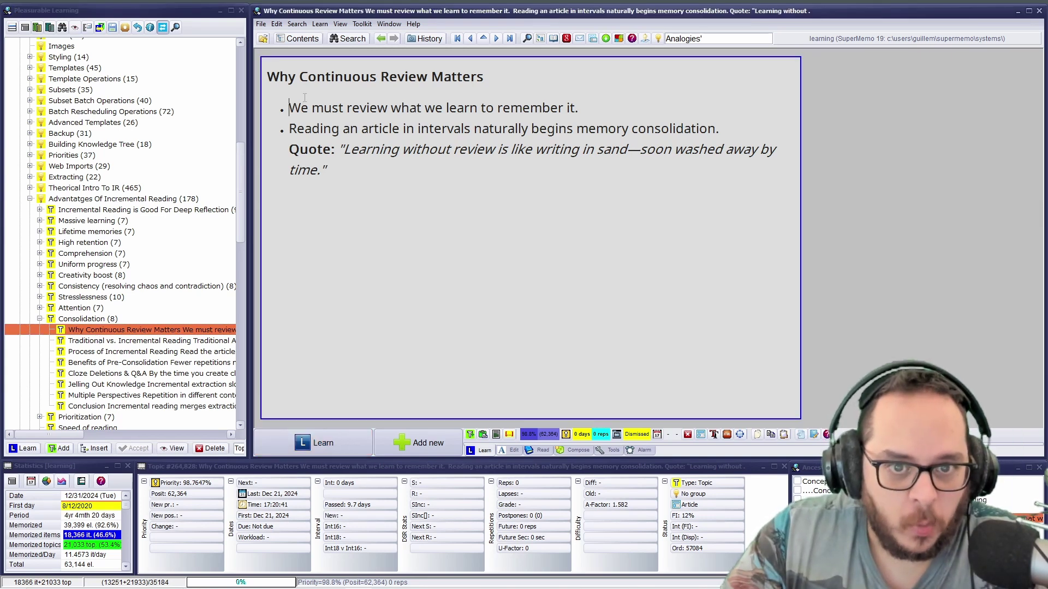
drag(305, 97, 592, 105)
drag(289, 128, 704, 130)
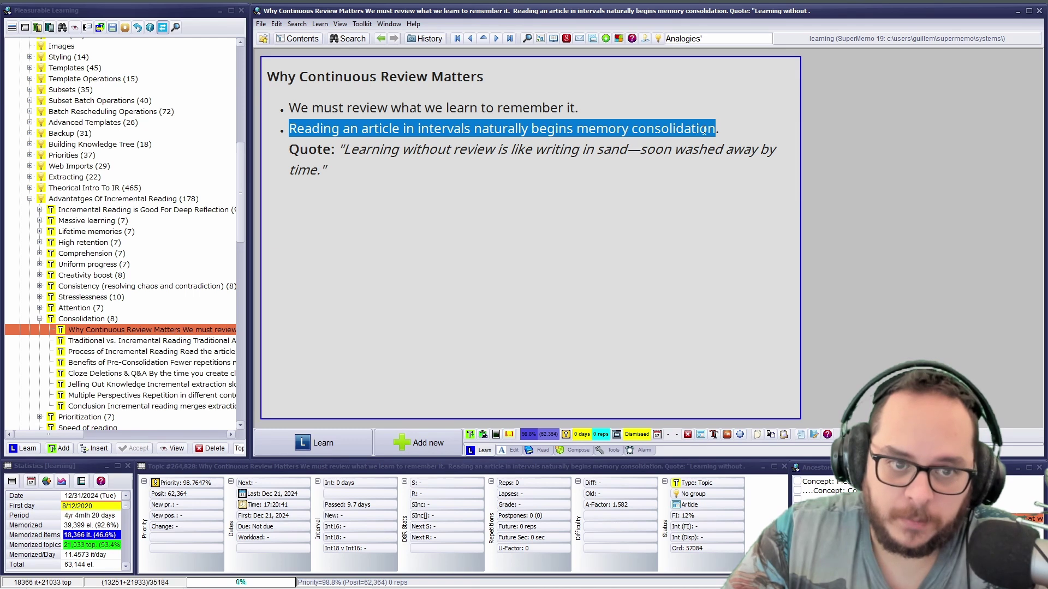
drag(344, 150, 376, 177)
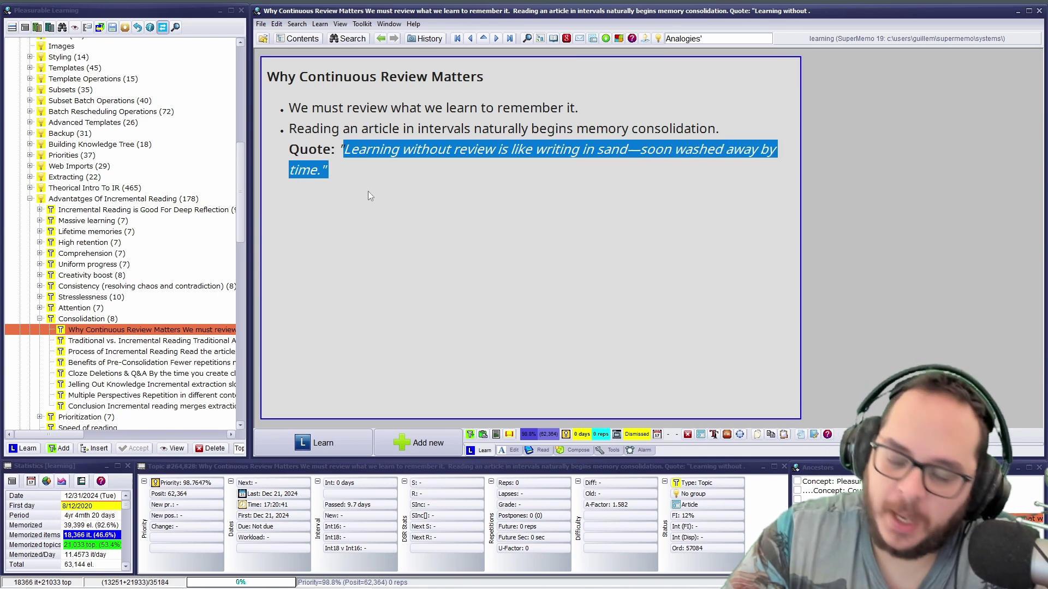
click(356, 171)
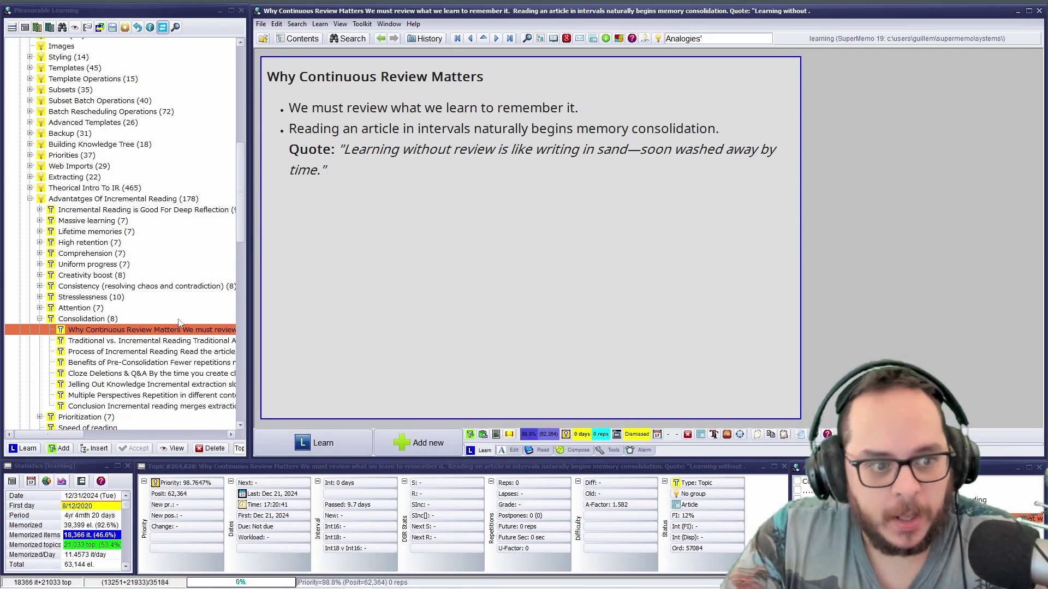
Open the "Traditional vs. Incremental Reading" topic and read both approaches and the quote, highlighting each passage
click(146, 341)
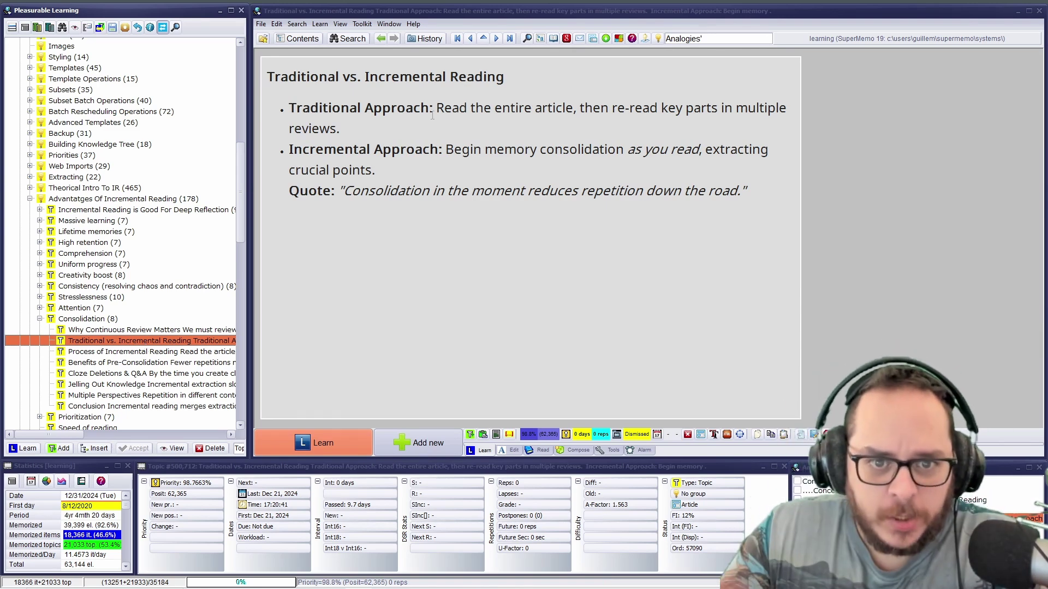
drag(437, 110, 571, 114)
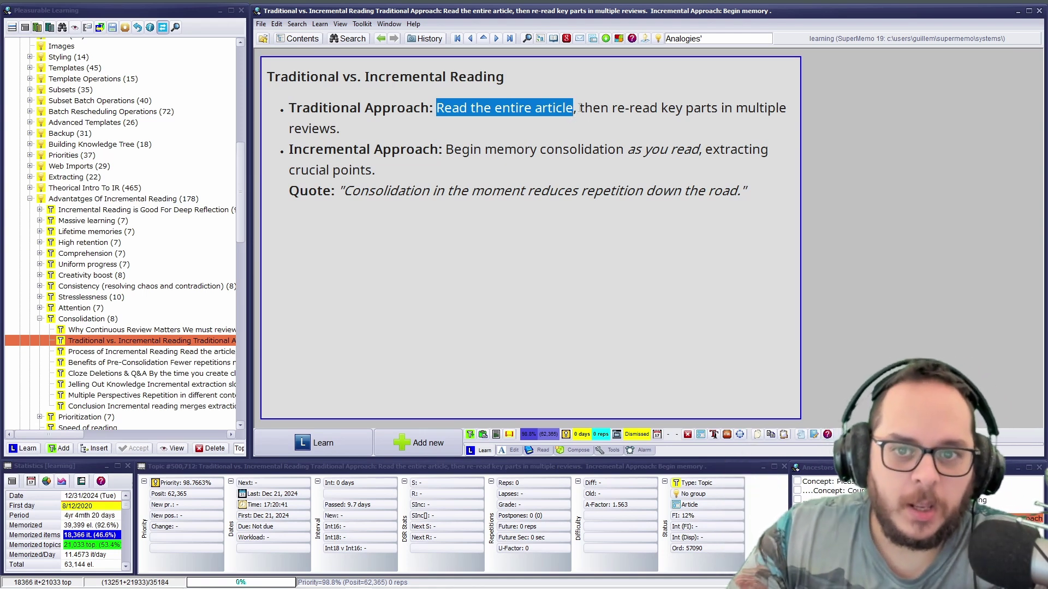
drag(577, 111, 700, 126)
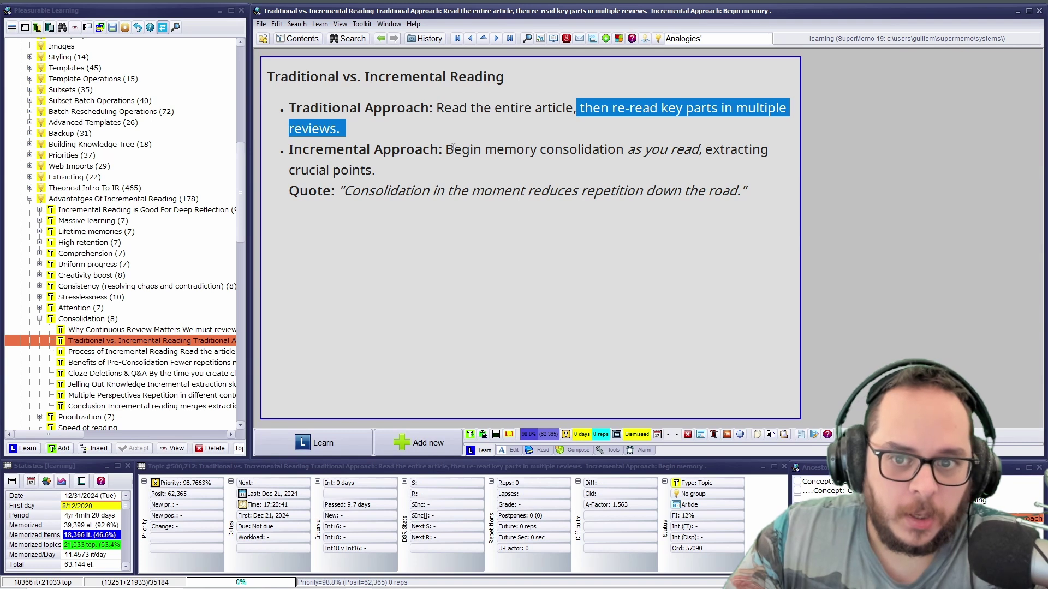
drag(453, 148, 407, 166)
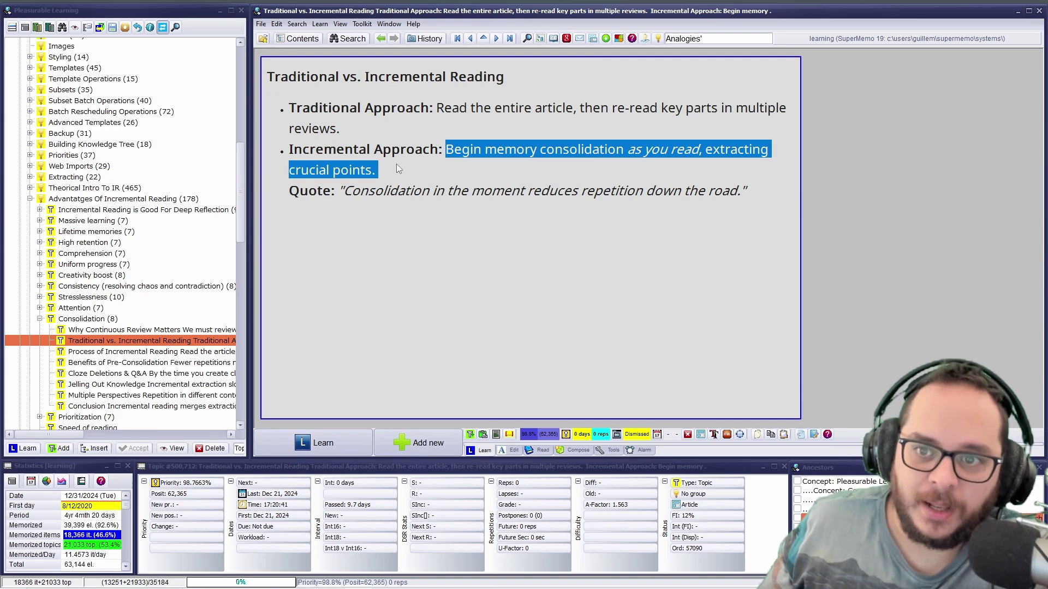
drag(343, 190, 726, 207)
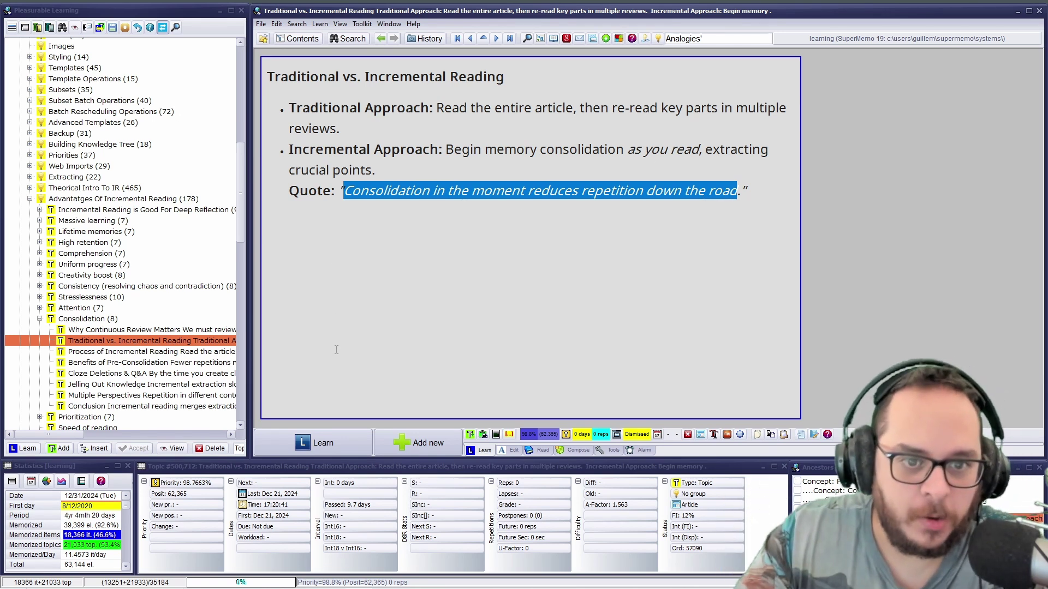
Open the "Process of Incremental Reading" topic and read its three numbered points and the quote, highlighting each one
click(175, 352)
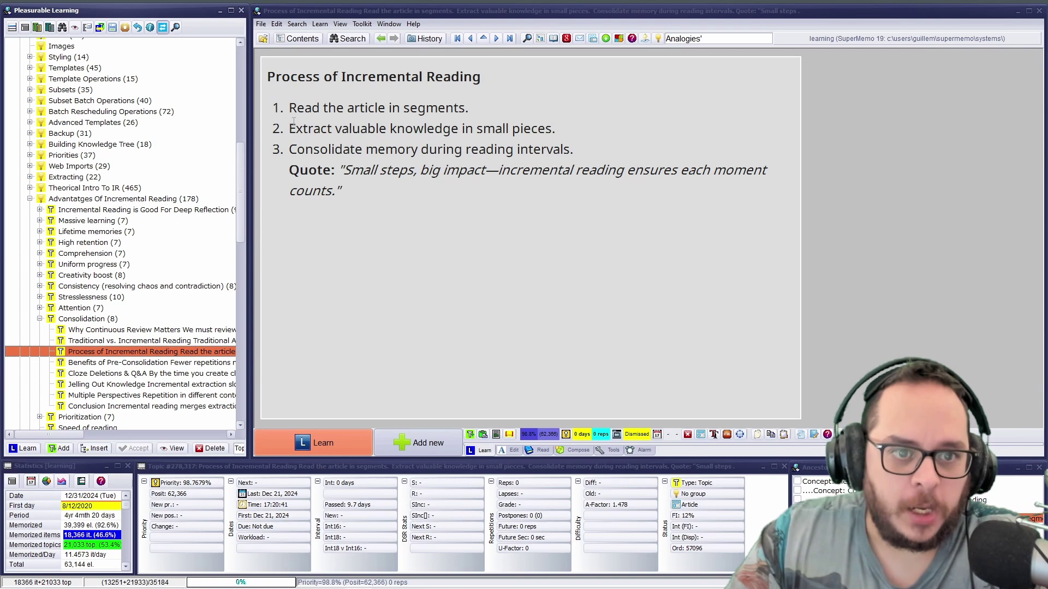
drag(290, 109, 464, 108)
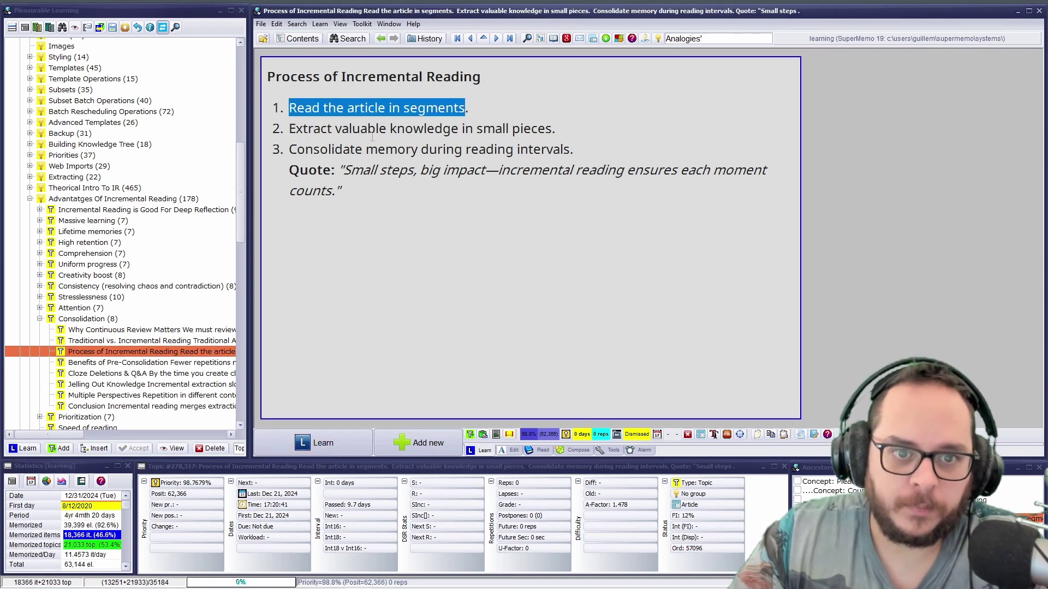
drag(288, 130, 591, 121)
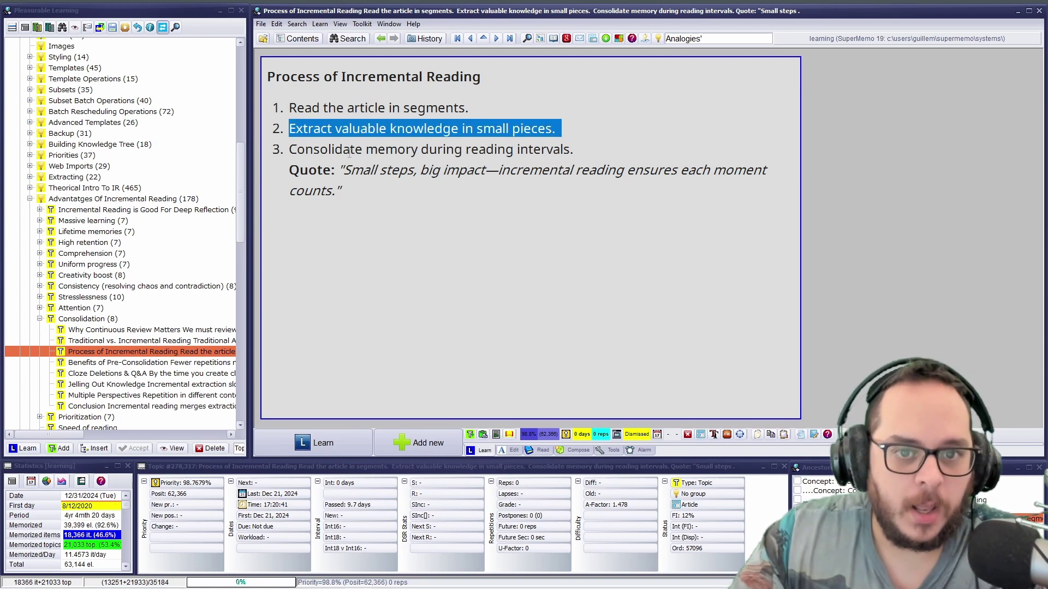
drag(295, 148, 545, 149)
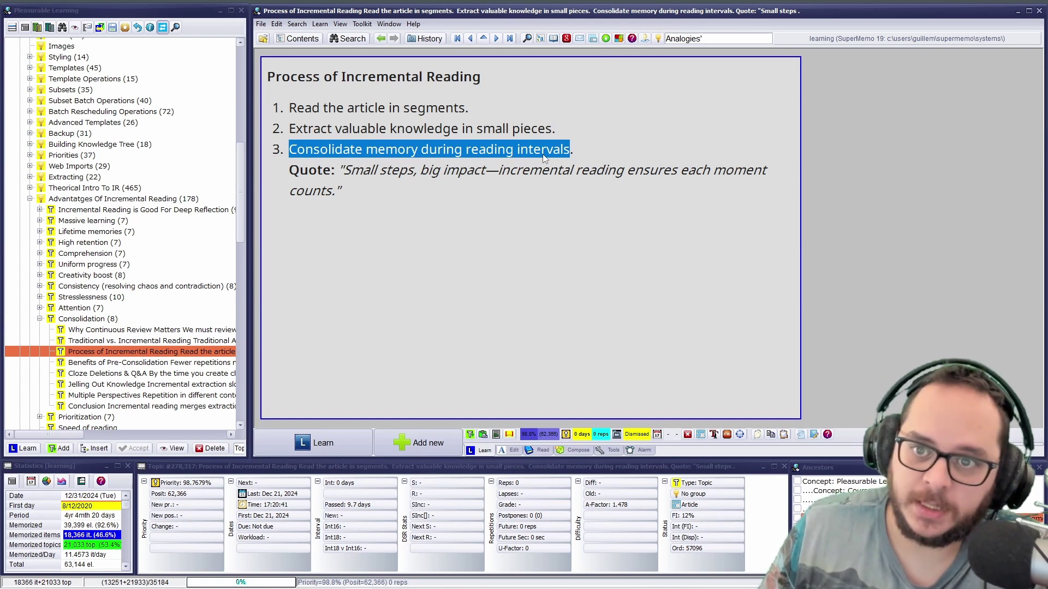
drag(344, 170, 757, 192)
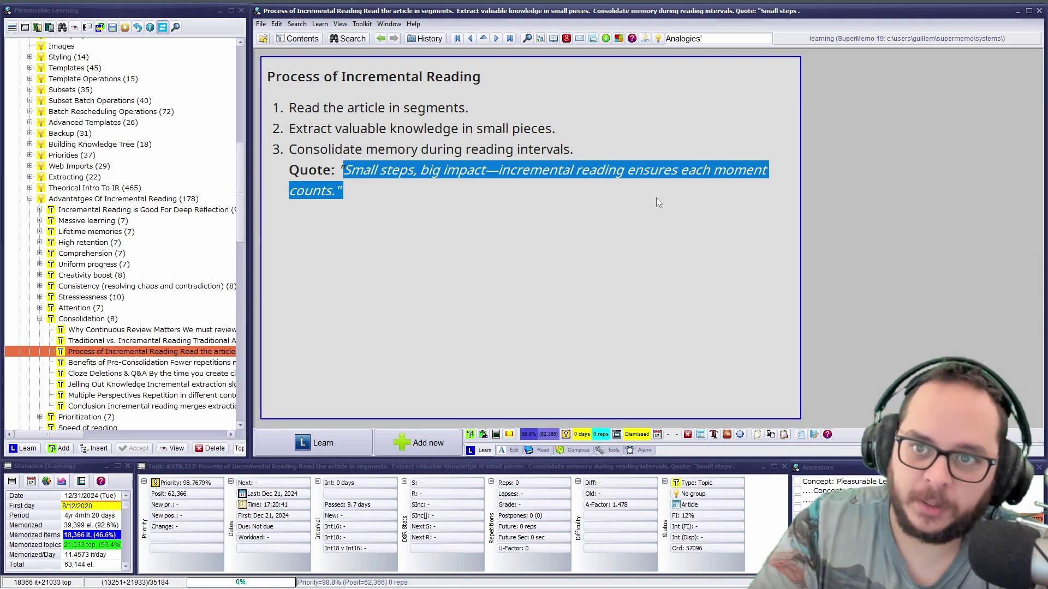
Open the "Benefits of Pre-Consolidation" topic and read its three points and the quote, highlighting each line and the quote's key phrases
click(150, 365)
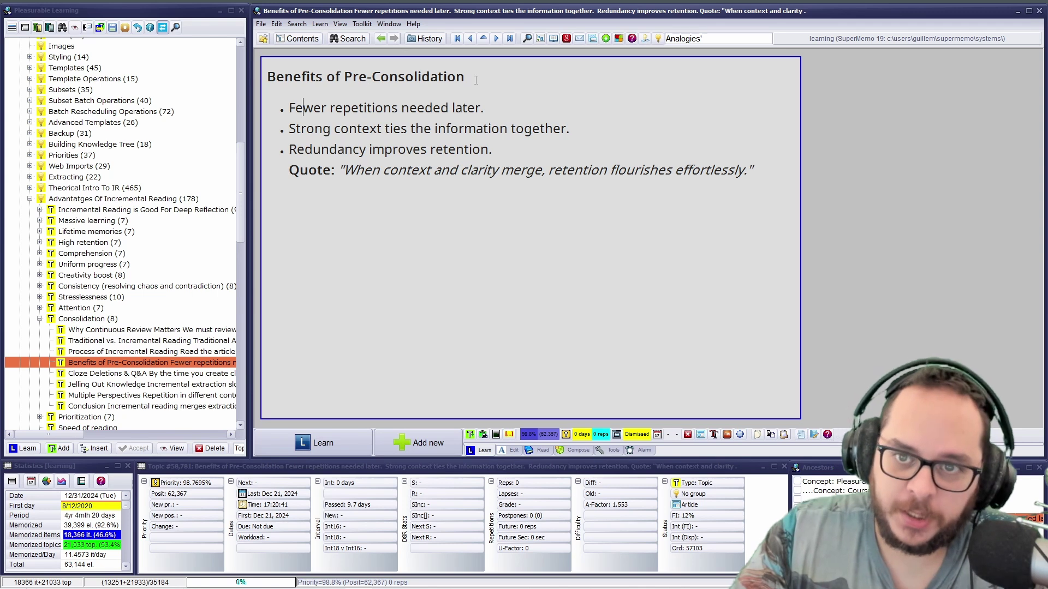
drag(288, 108, 472, 105)
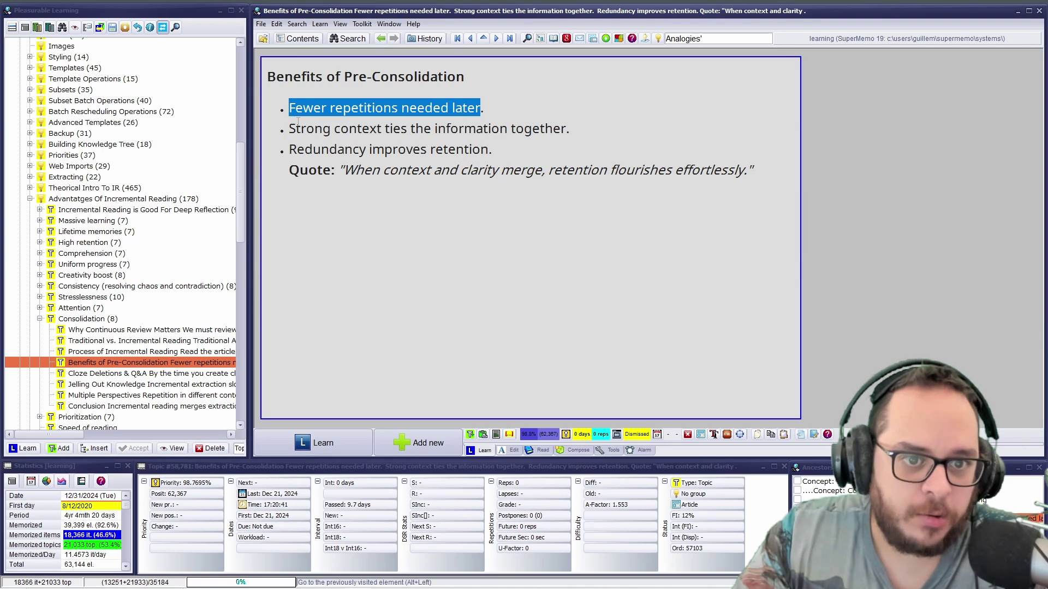
drag(289, 129, 561, 134)
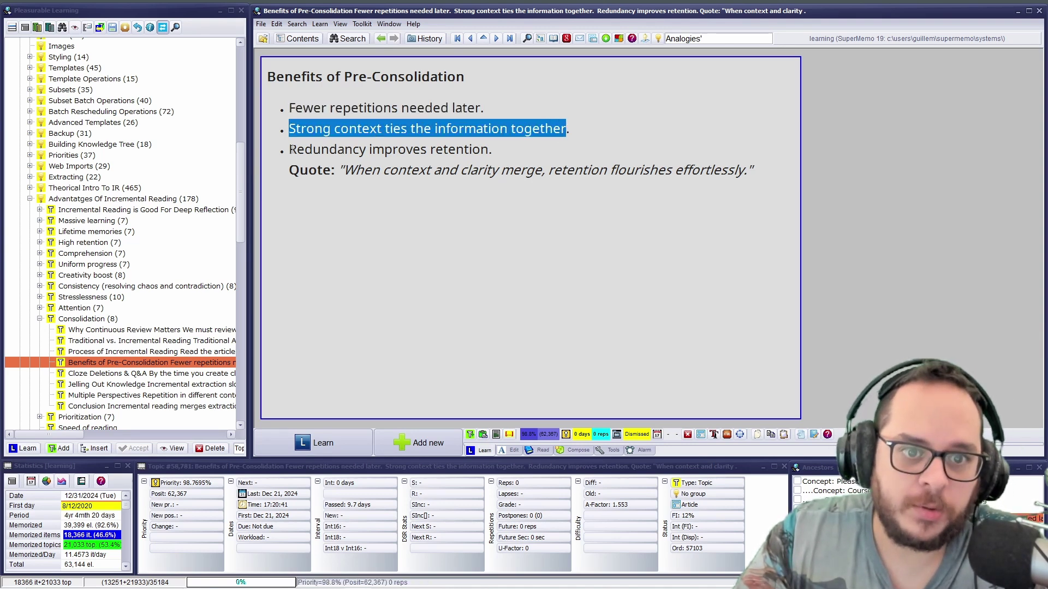
drag(291, 149, 497, 149)
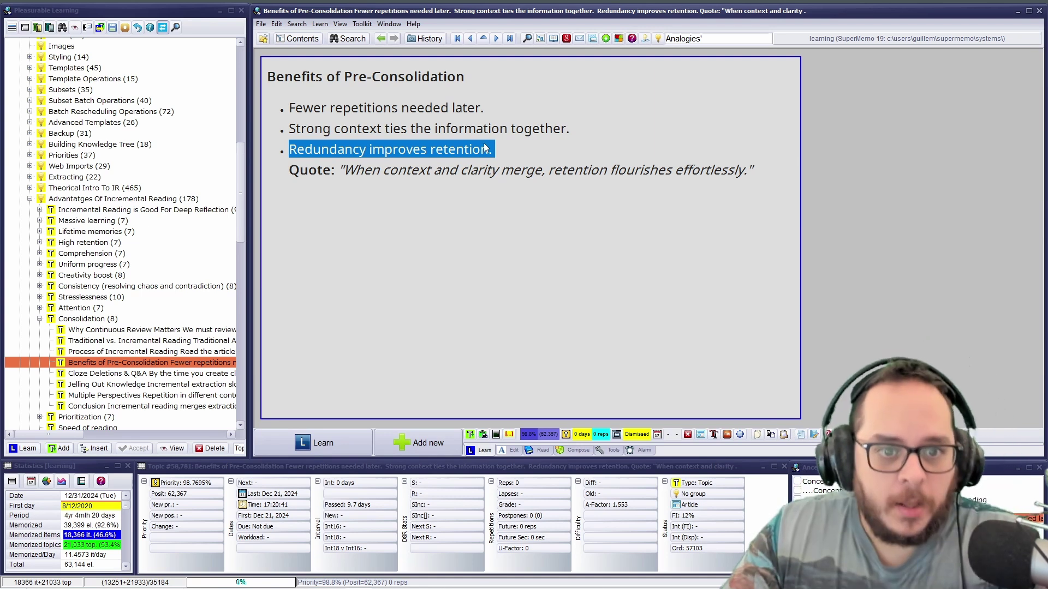
drag(343, 169, 698, 166)
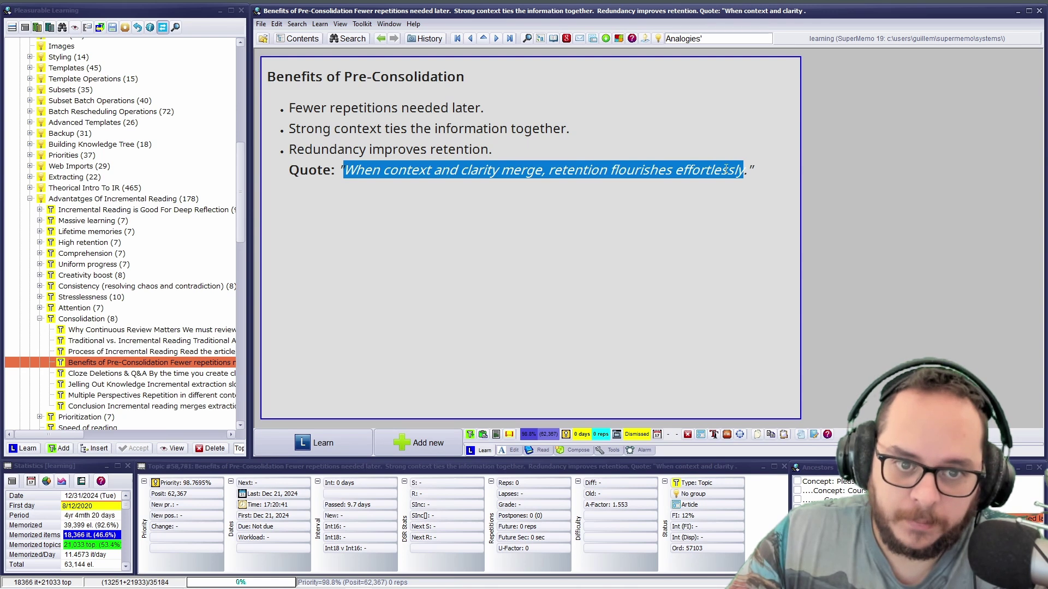
click(399, 170)
drag(384, 169, 547, 164)
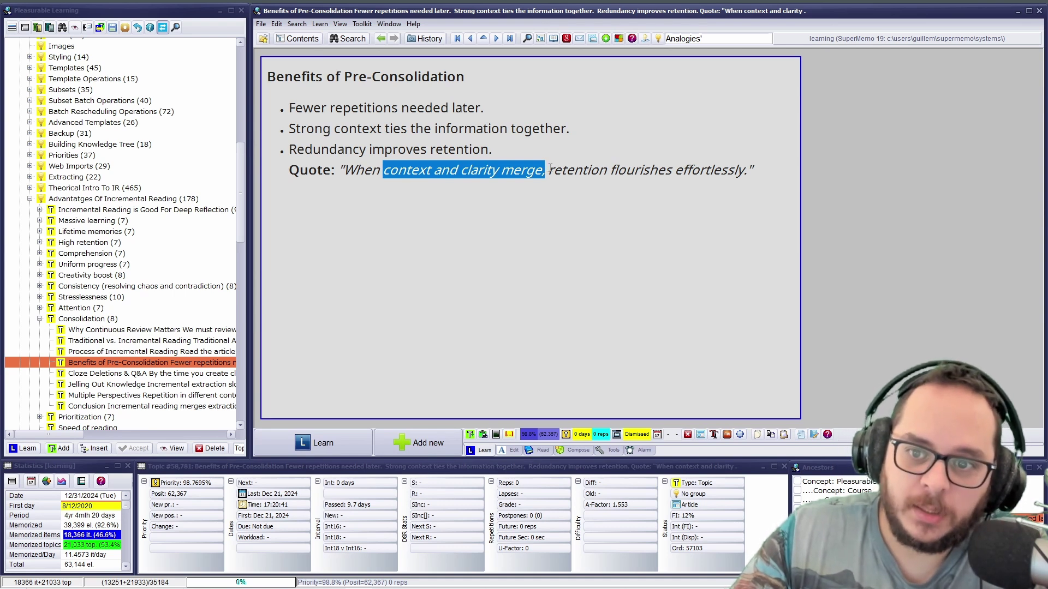
drag(548, 170, 606, 170)
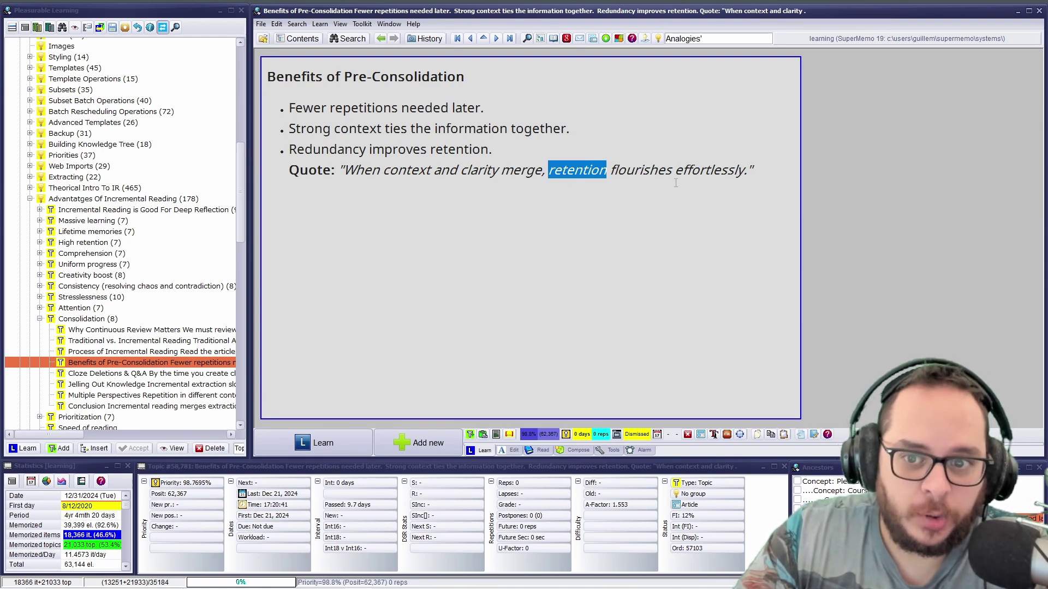
drag(677, 173, 748, 159)
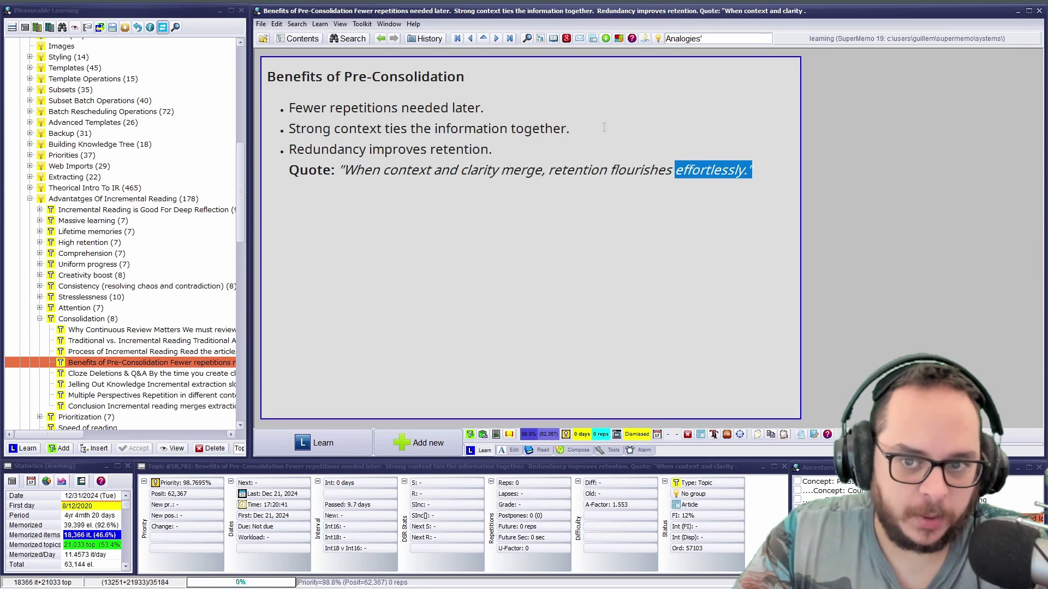
Open the "Cloze Deletions & Q&A" topic and create a cloze deletion from its entire first bullet point
key(ctrl+l)
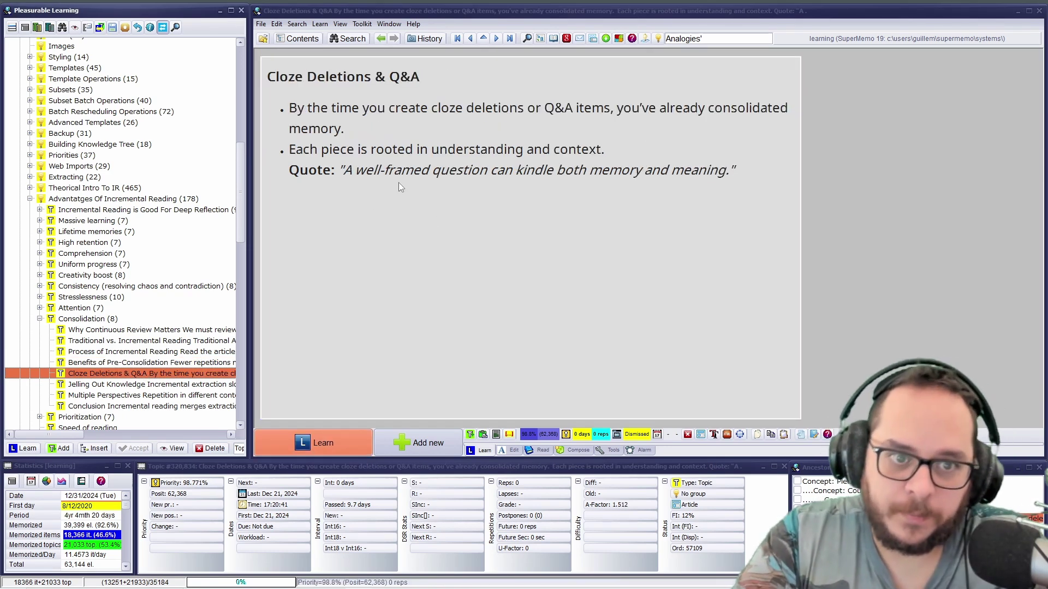
drag(290, 112, 745, 126)
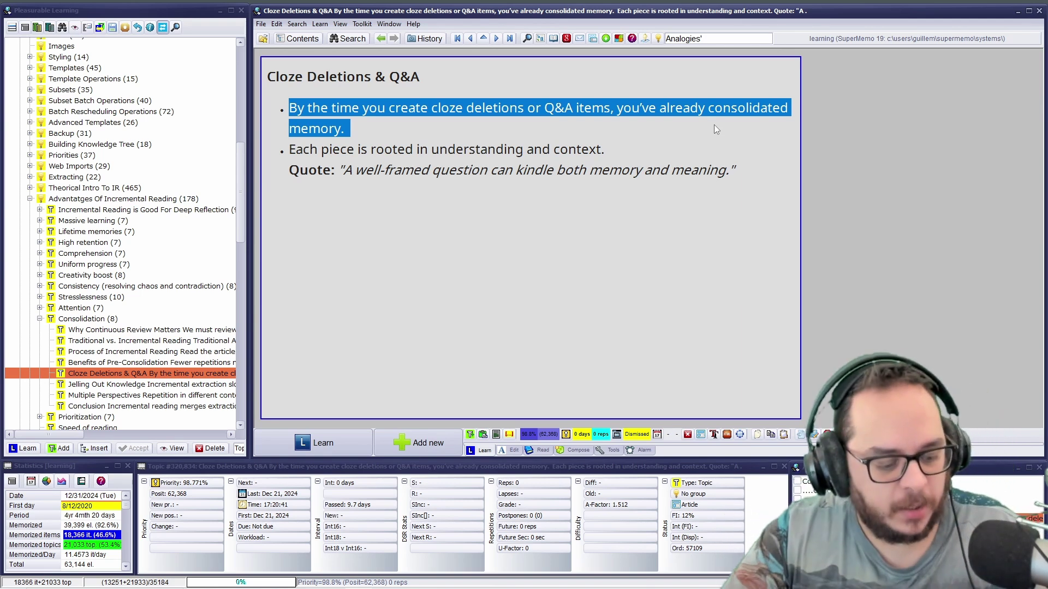
key(alt+z)
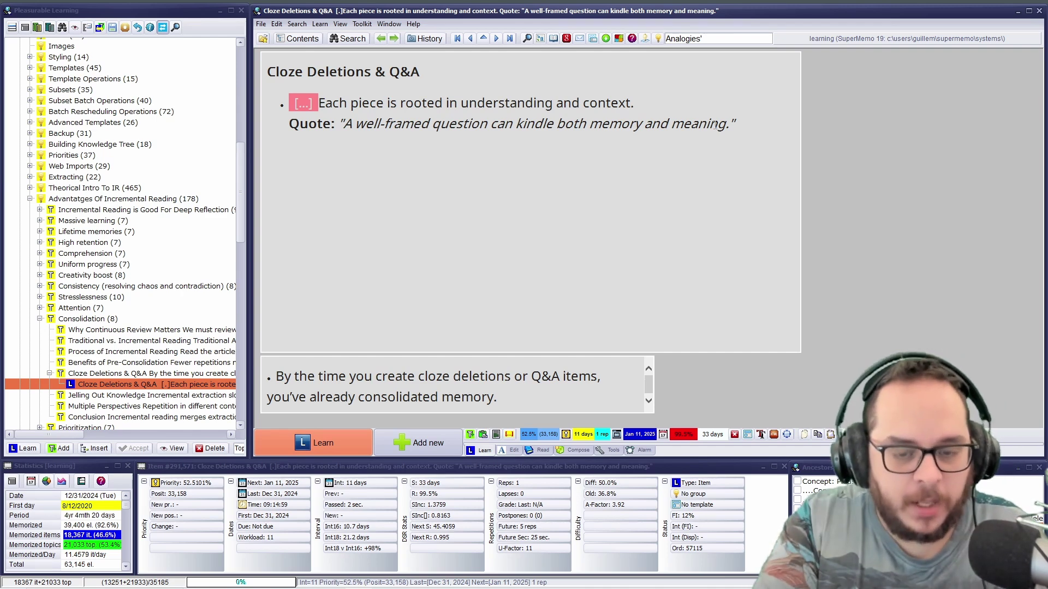
Check the new cloze item's repetition history and go back to its parent topic
key(ctrl+shift+h)
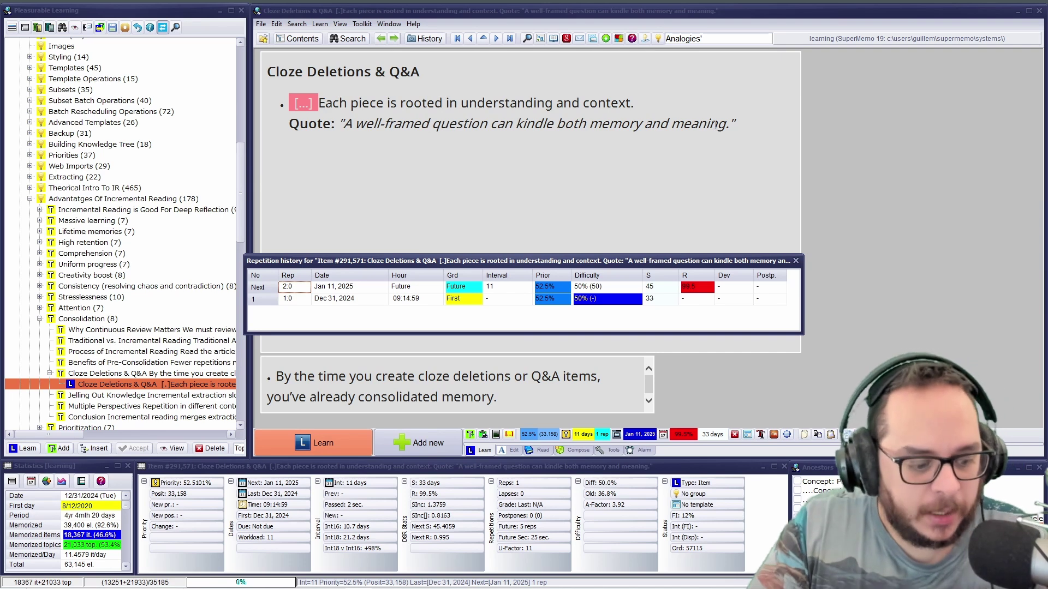
key(Escape)
key(ctrl+Up)
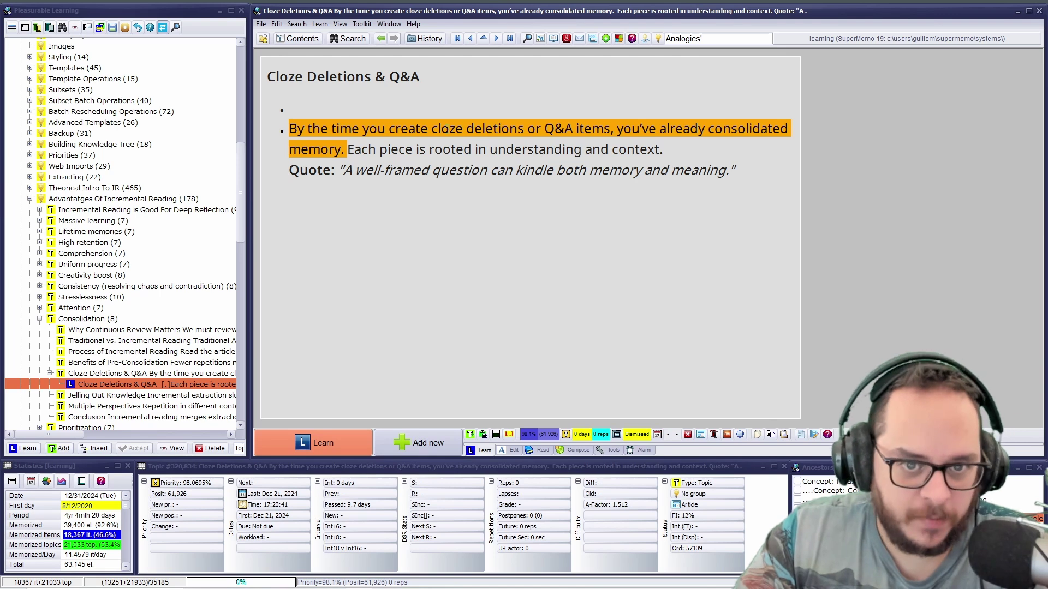
Read the remaining text and the quote in the "Cloze Deletions & Q&A" topic, highlighting each passage
drag(445, 130, 662, 149)
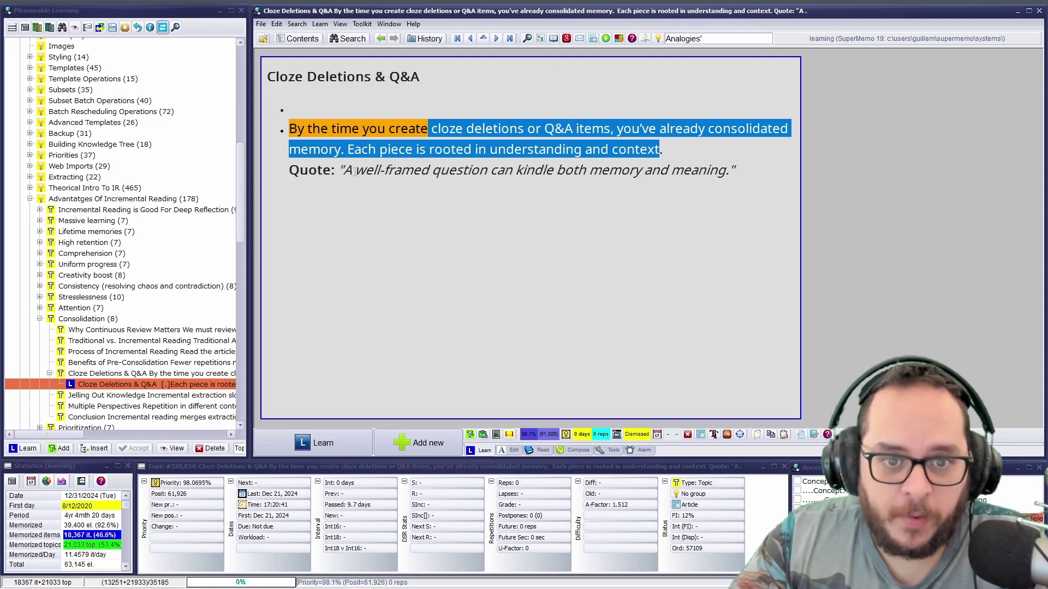
drag(355, 172, 740, 180)
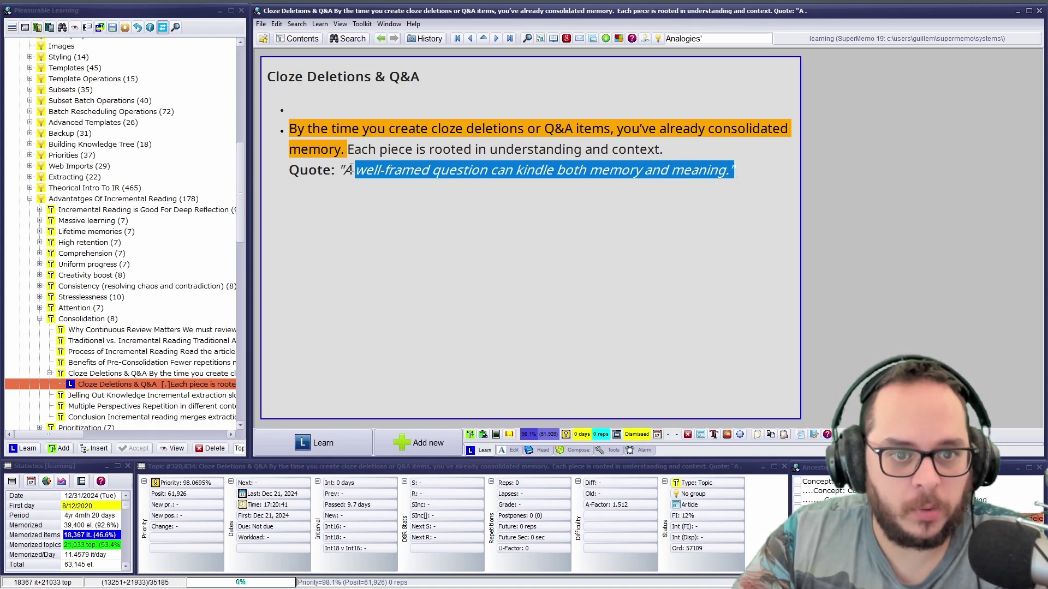
drag(343, 171, 733, 171)
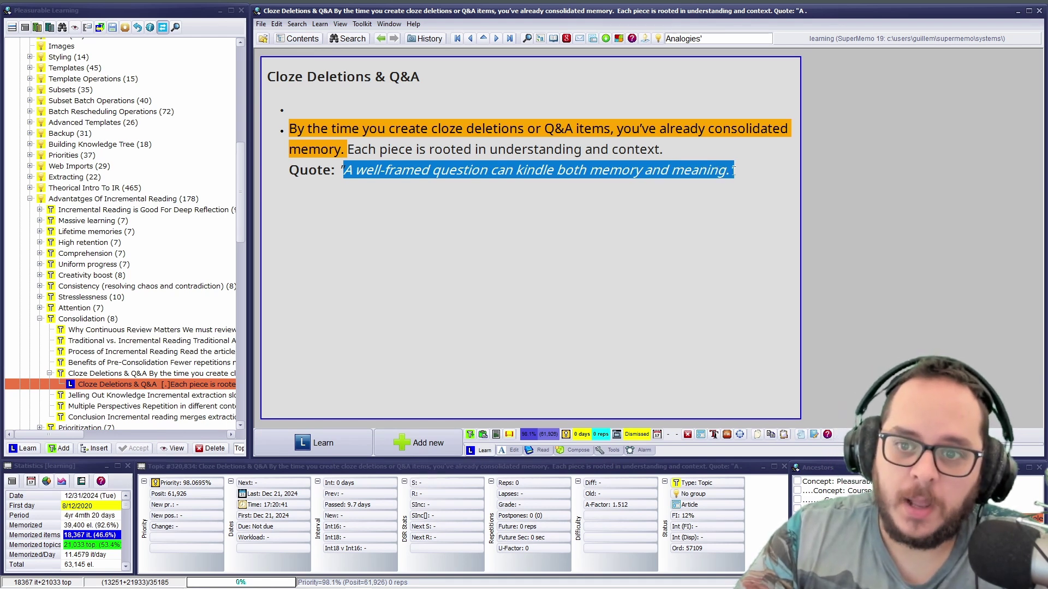
drag(730, 171, 721, 172)
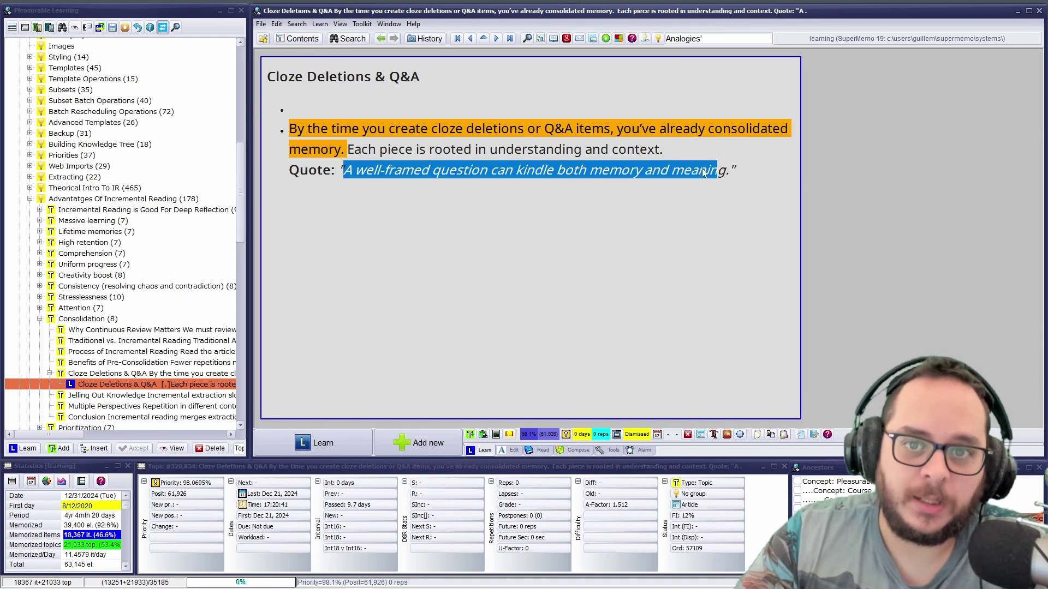
Open the "Jelling Out Knowledge" topic and read its two bullet points, highlighting each line
click(147, 396)
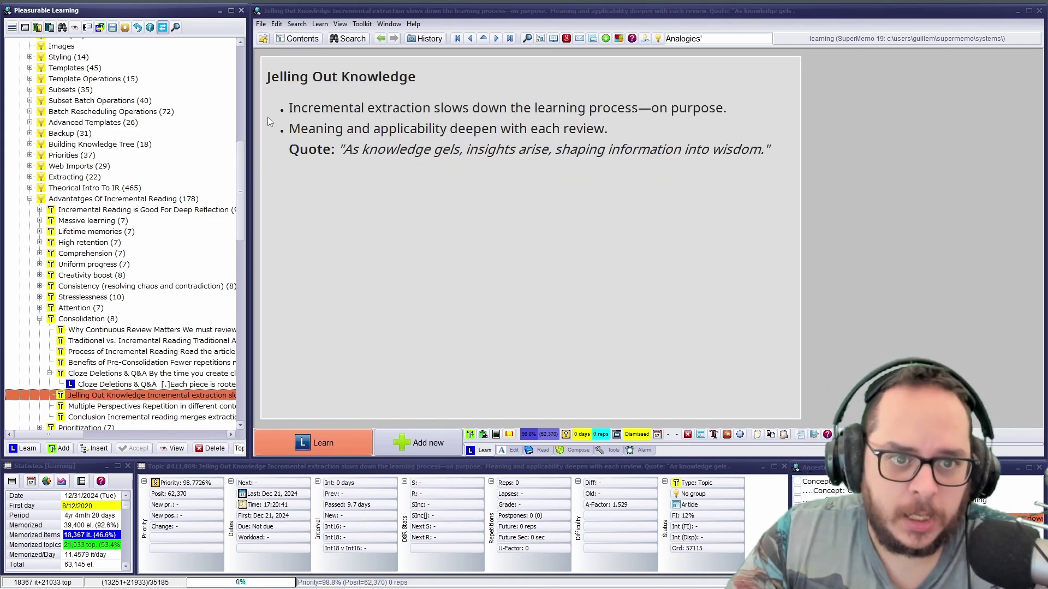
drag(290, 108, 717, 103)
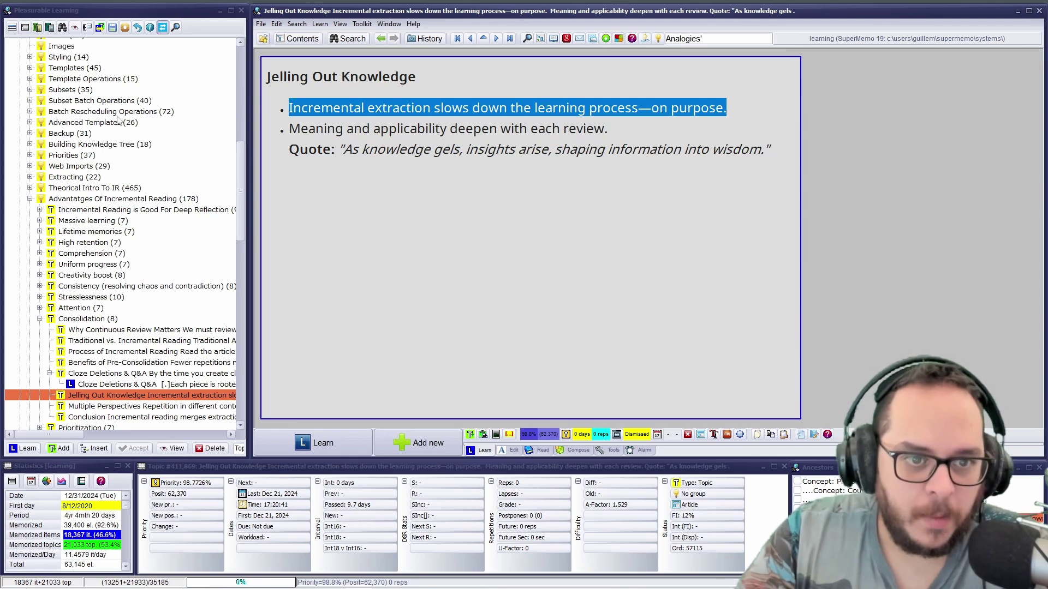
drag(288, 131, 612, 128)
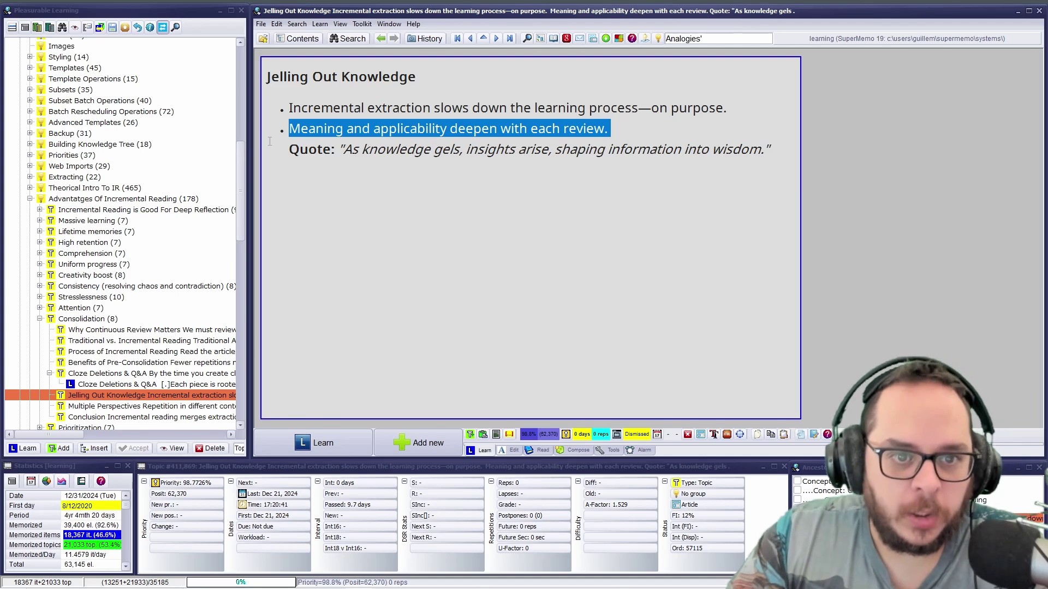
Make the word "applicability" bold in the second bullet of the "Jelling Out Knowledge" topic
click(528, 136)
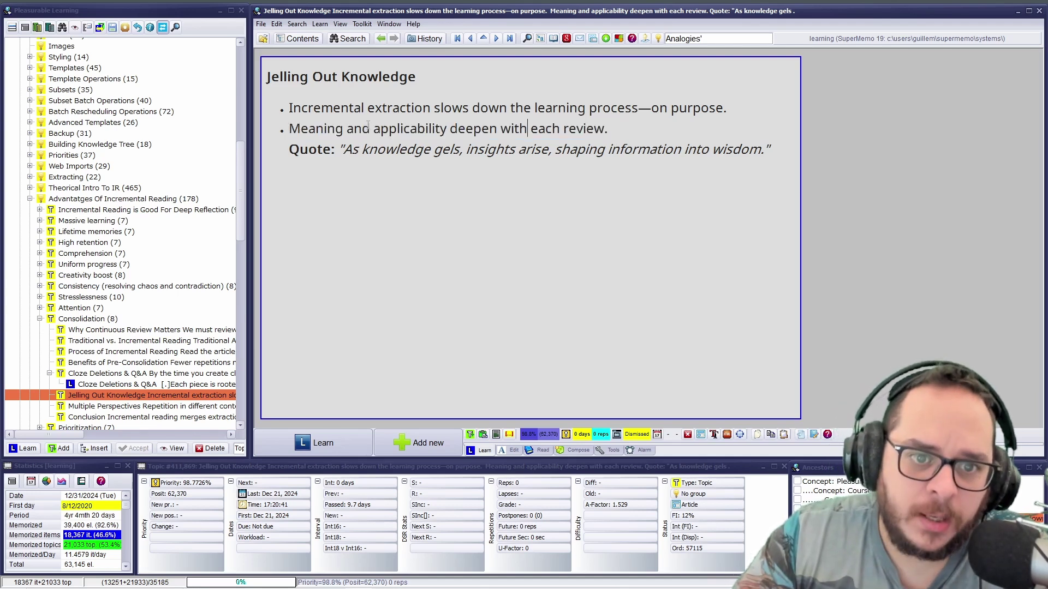
drag(374, 130, 435, 134)
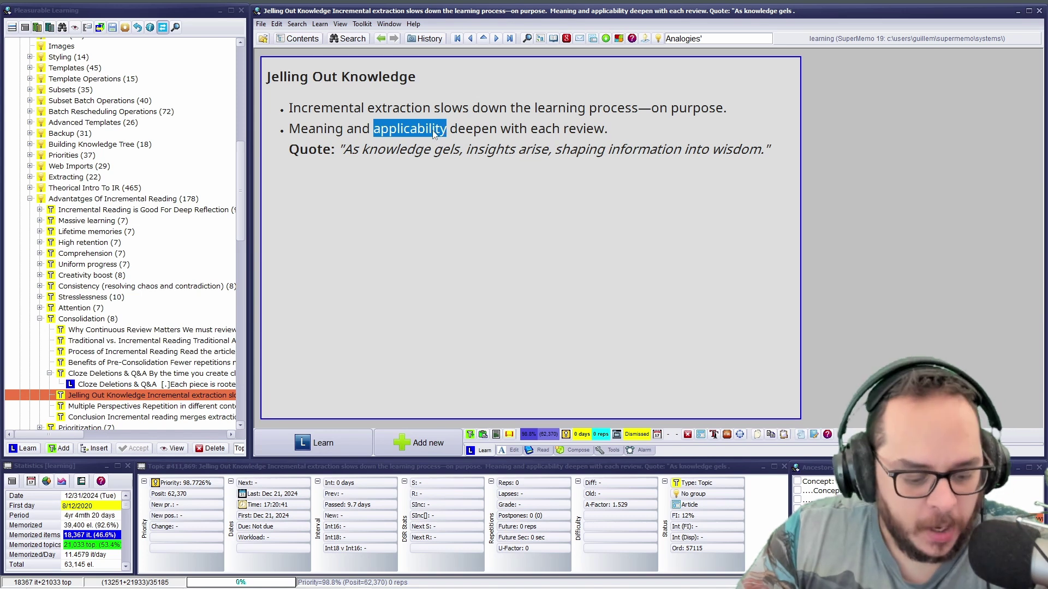
key(ctrl+b)
click(479, 130)
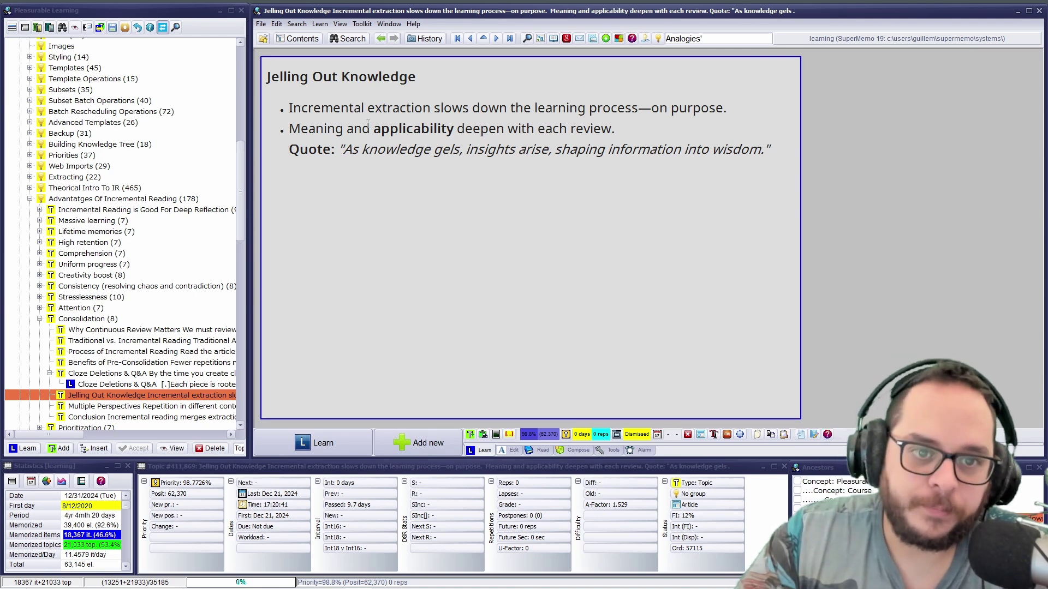
Reread the second bullet and the quote in the "Jelling Out Knowledge" topic, highlighting their key phrases, and return to the contents tree
drag(368, 124, 453, 129)
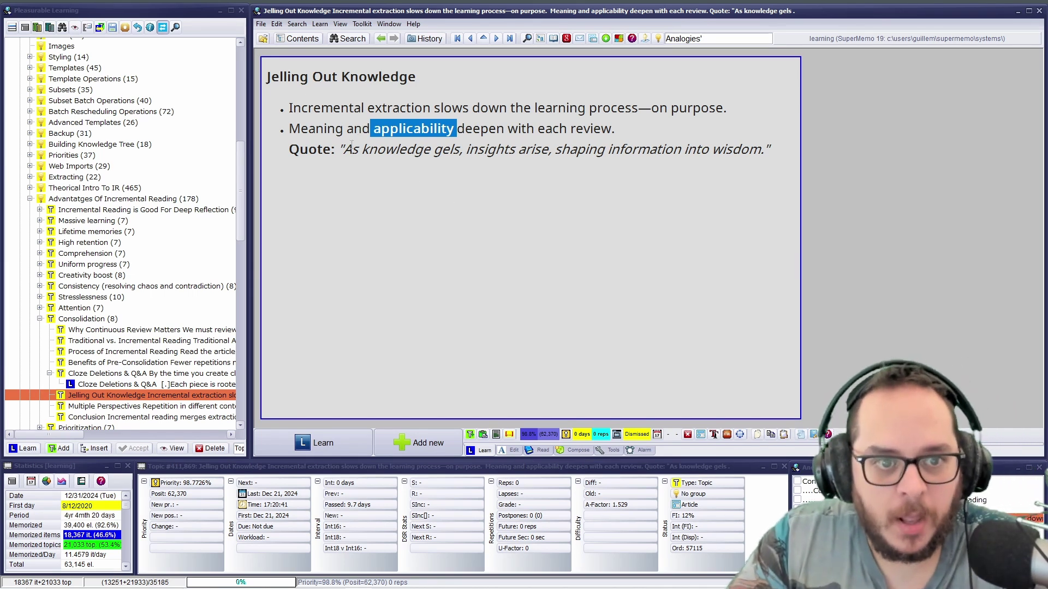
drag(290, 129, 457, 128)
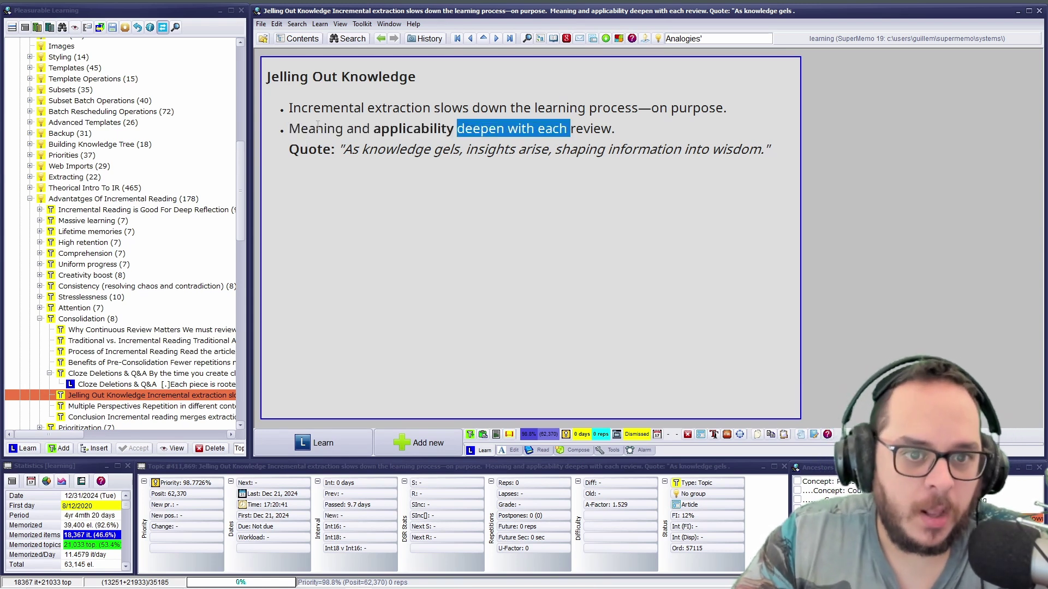
drag(344, 150, 763, 141)
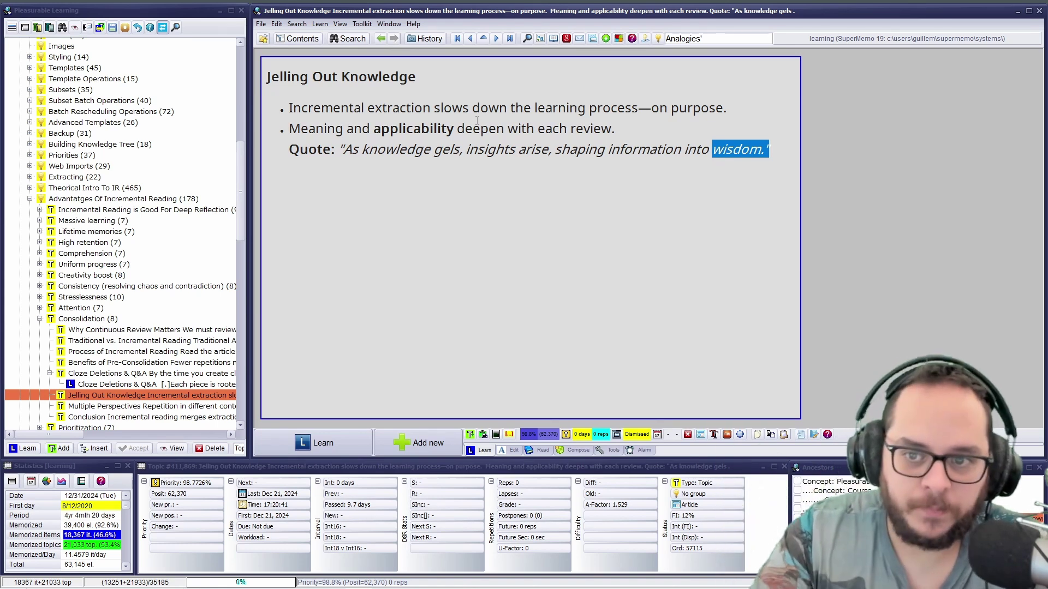
drag(288, 152, 770, 154)
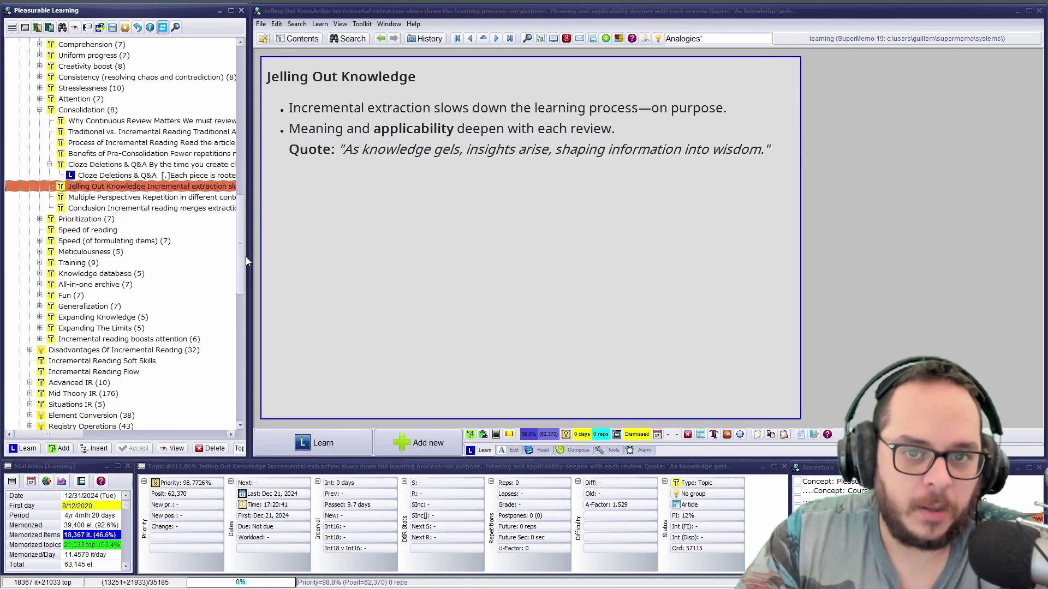
key(alt+c)
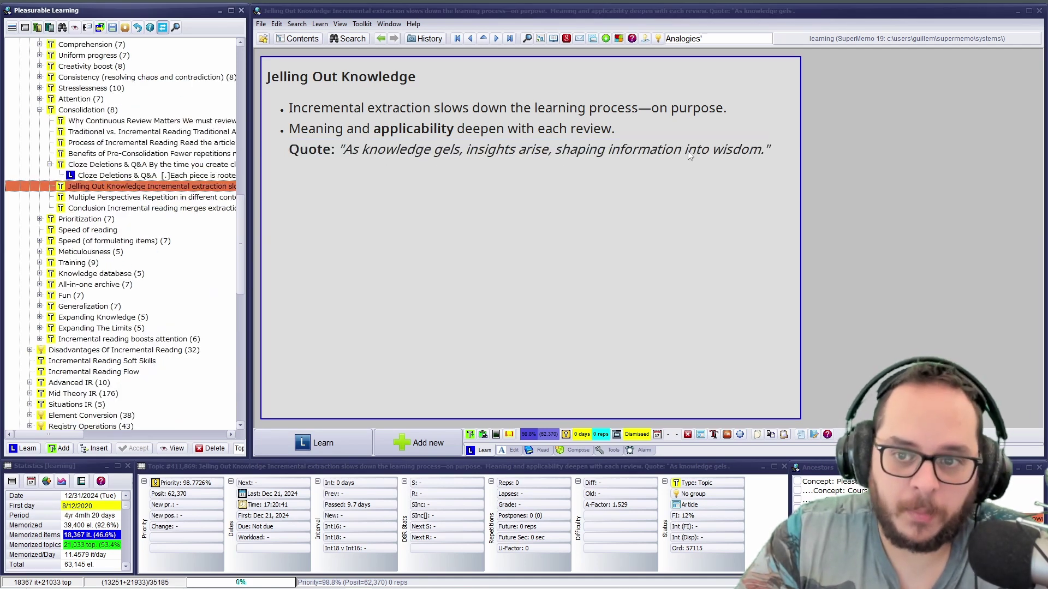
Open the "Multiple Perspectives" topic and read its two bullets and the quote, highlighting each passage and the phrase "associative power"
click(154, 197)
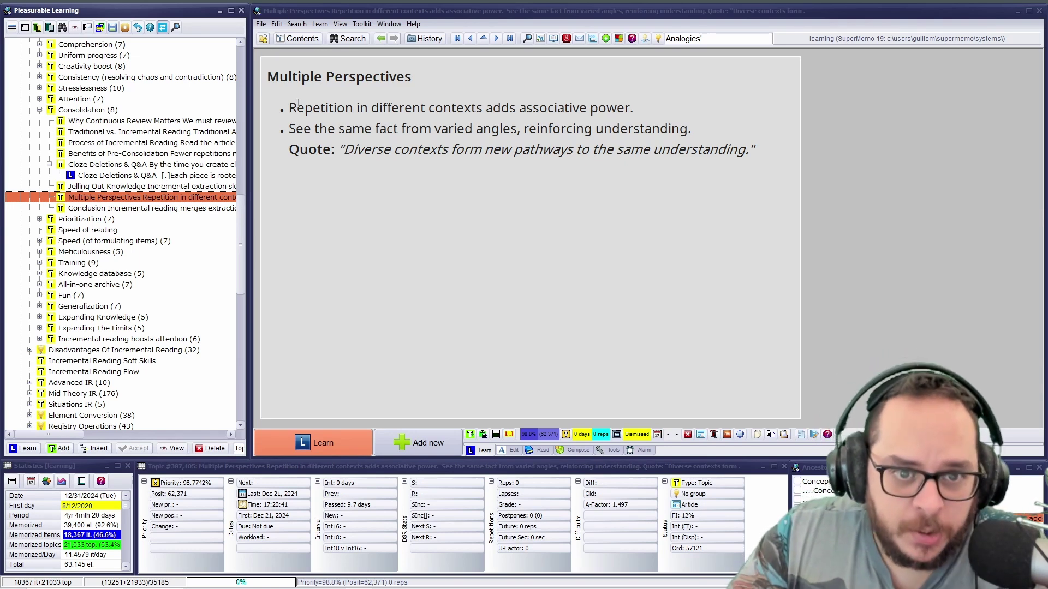
drag(288, 108, 621, 113)
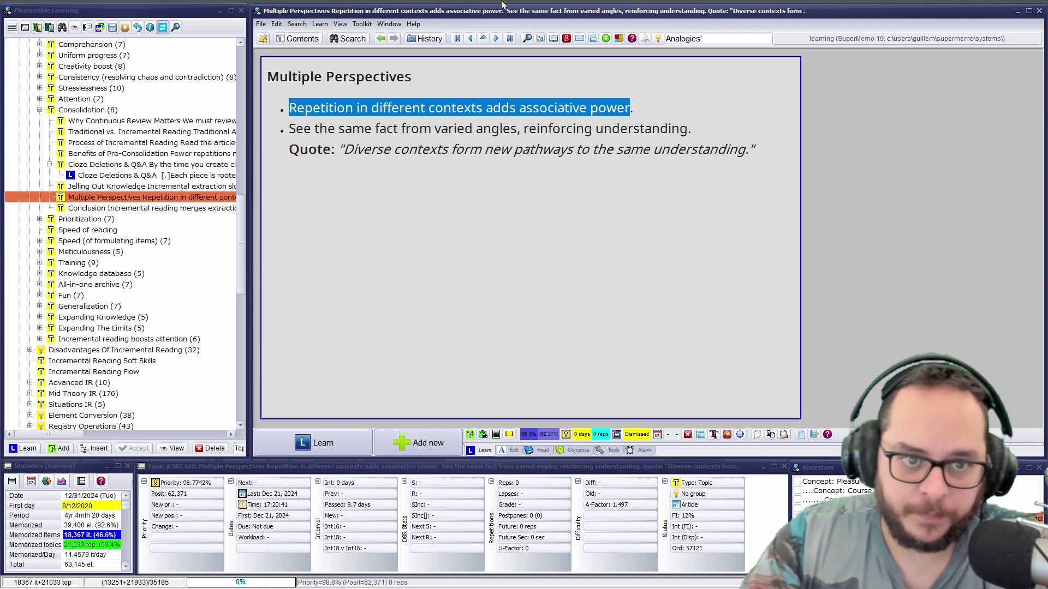
drag(633, 108, 386, 108)
drag(289, 128, 624, 130)
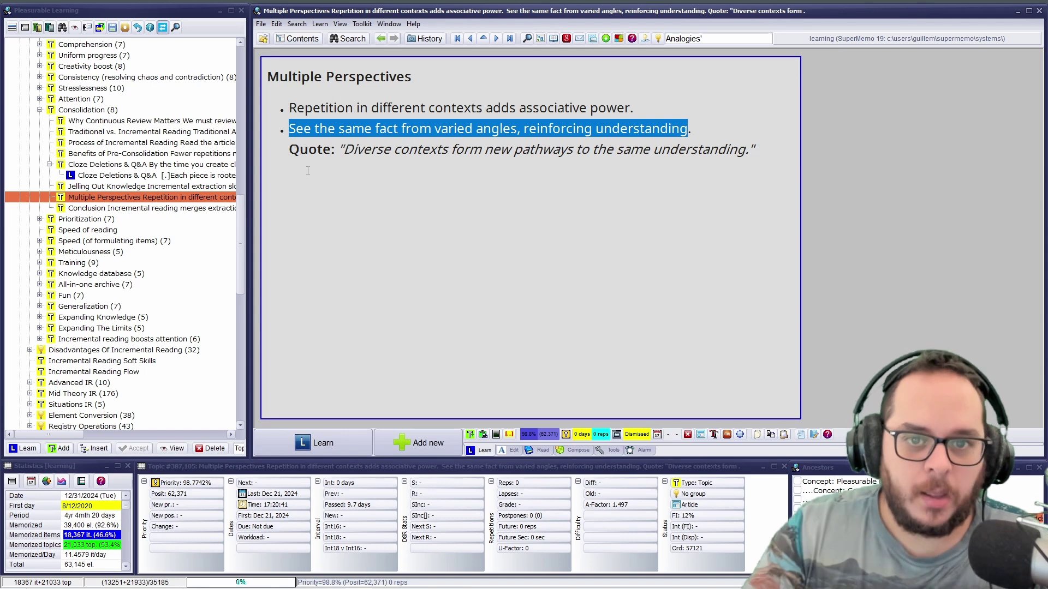
drag(519, 108, 631, 109)
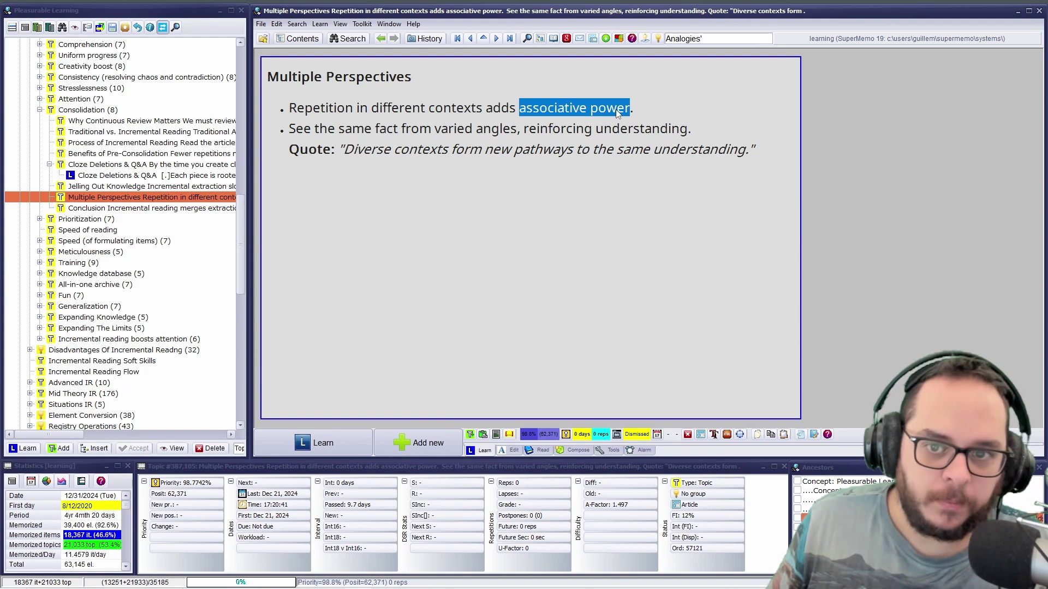
drag(350, 149, 745, 152)
click(696, 184)
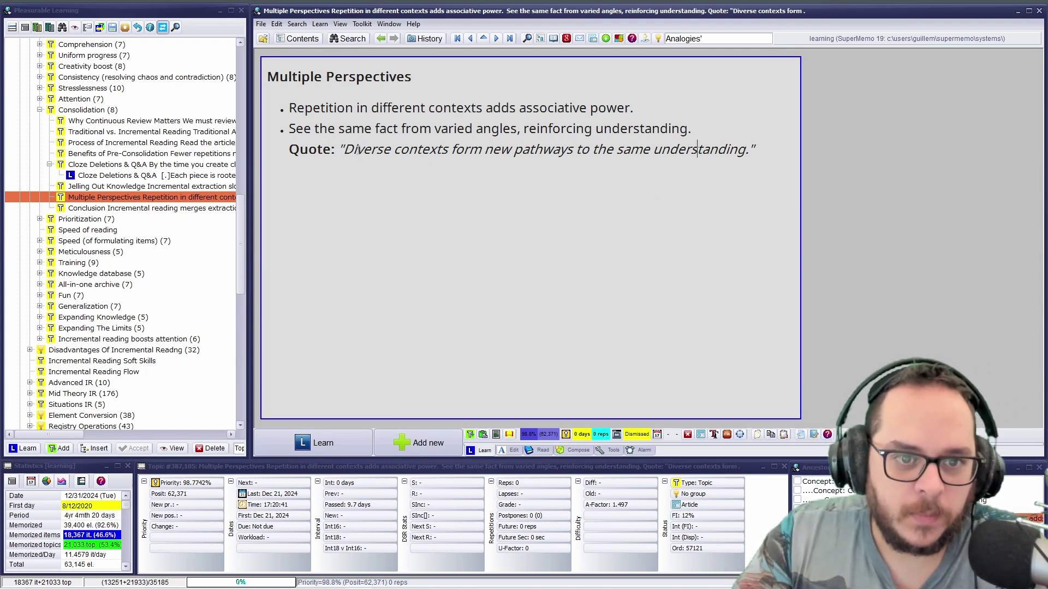
drag(343, 150, 726, 151)
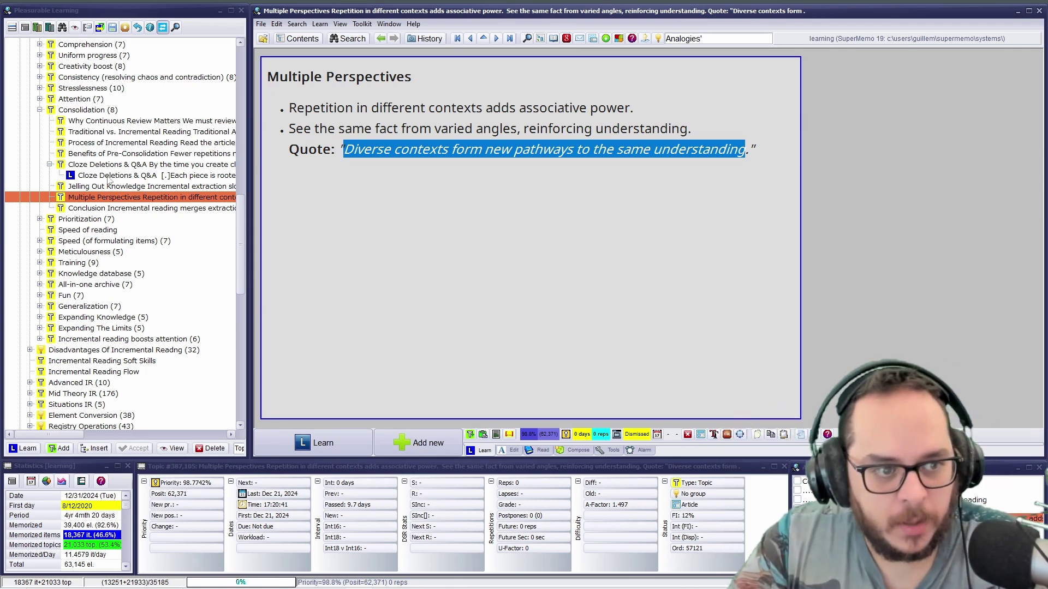
Open the "Conclusion" topic and read its bullets and quote, highlighting each passage plus "single event" and "journey of lasting discovery"
click(112, 210)
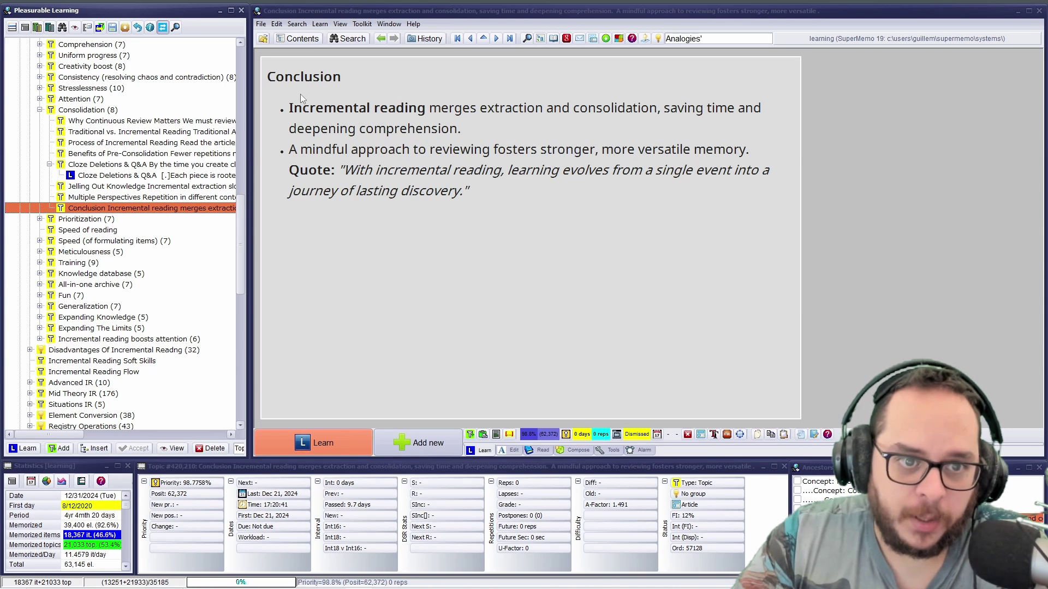
drag(299, 112, 447, 129)
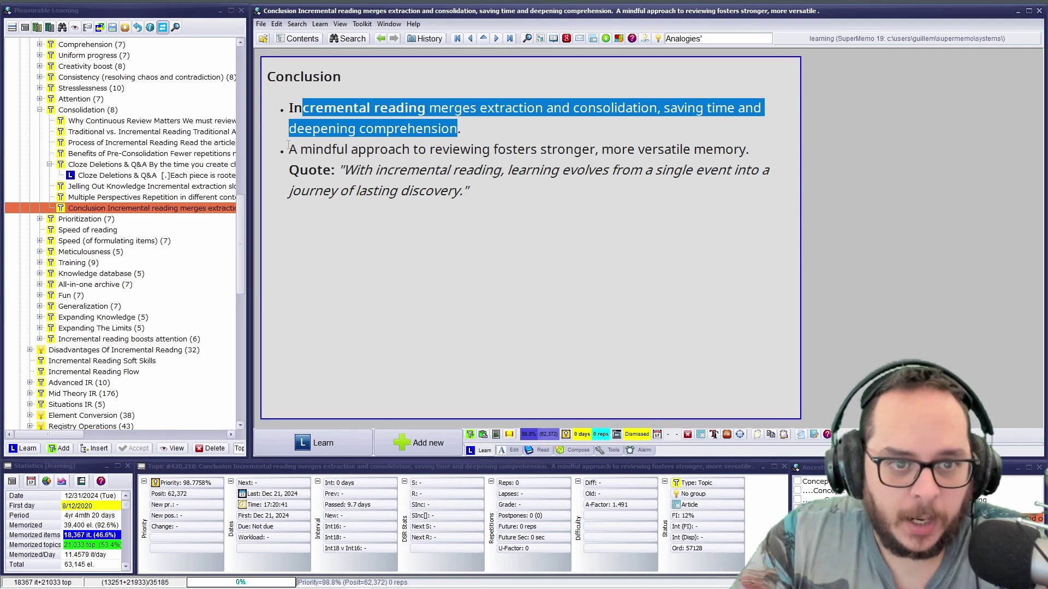
drag(288, 146, 734, 152)
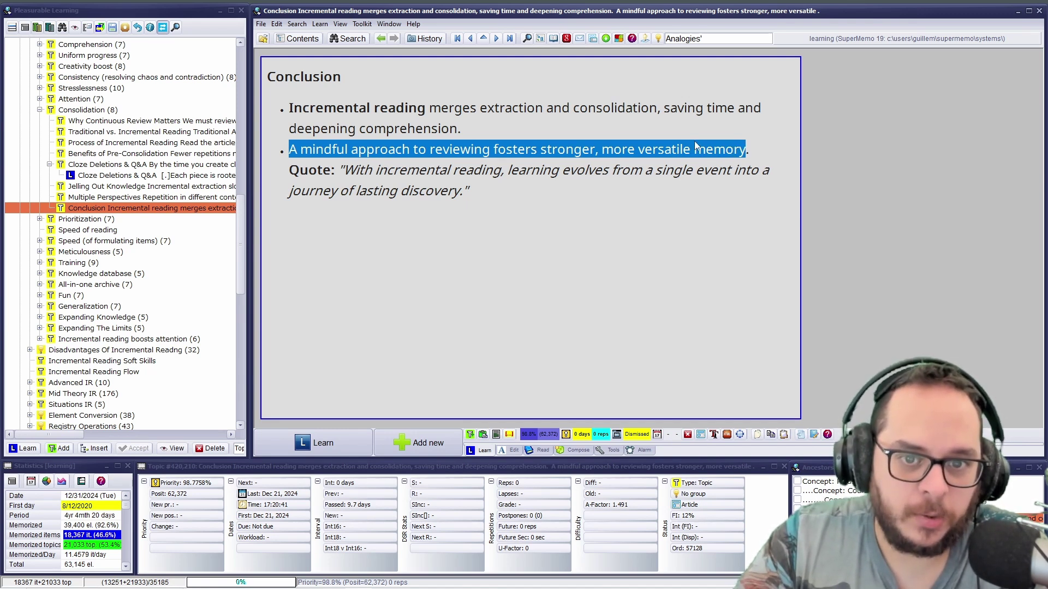
drag(344, 171, 459, 190)
click(630, 171)
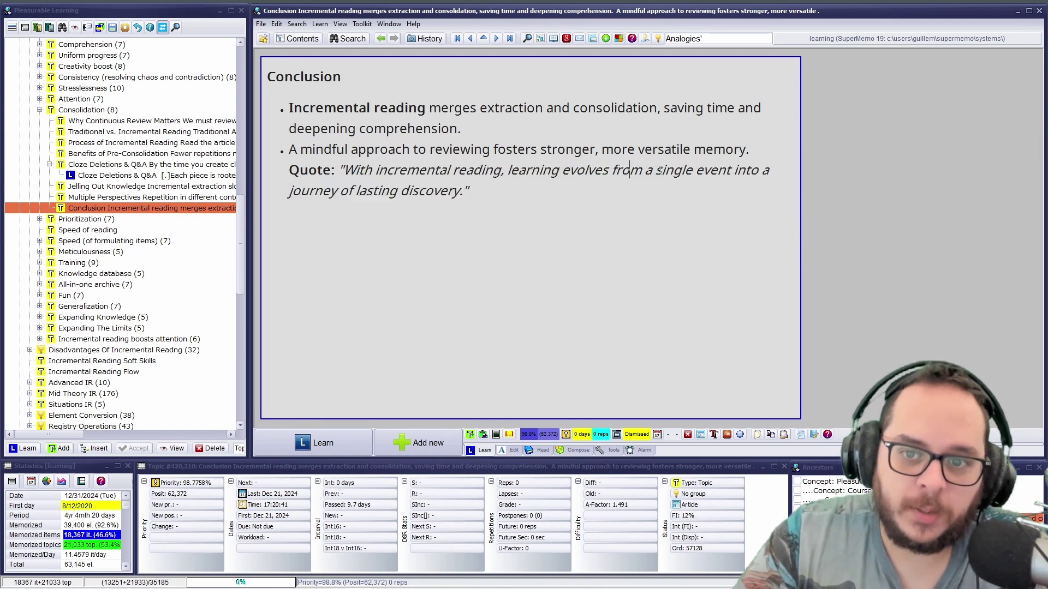
drag(659, 170, 732, 172)
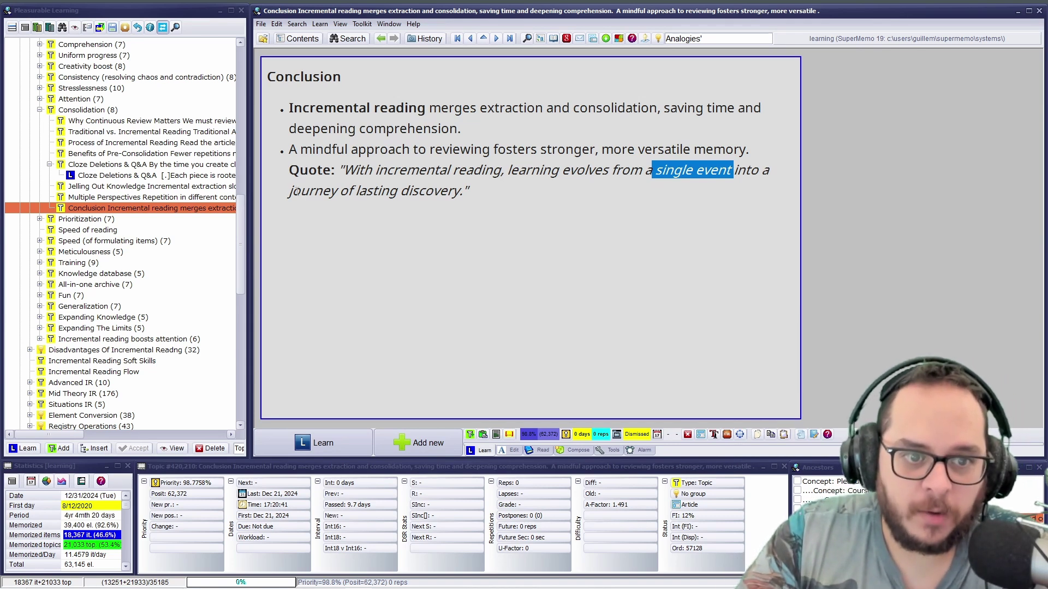
drag(290, 190, 460, 190)
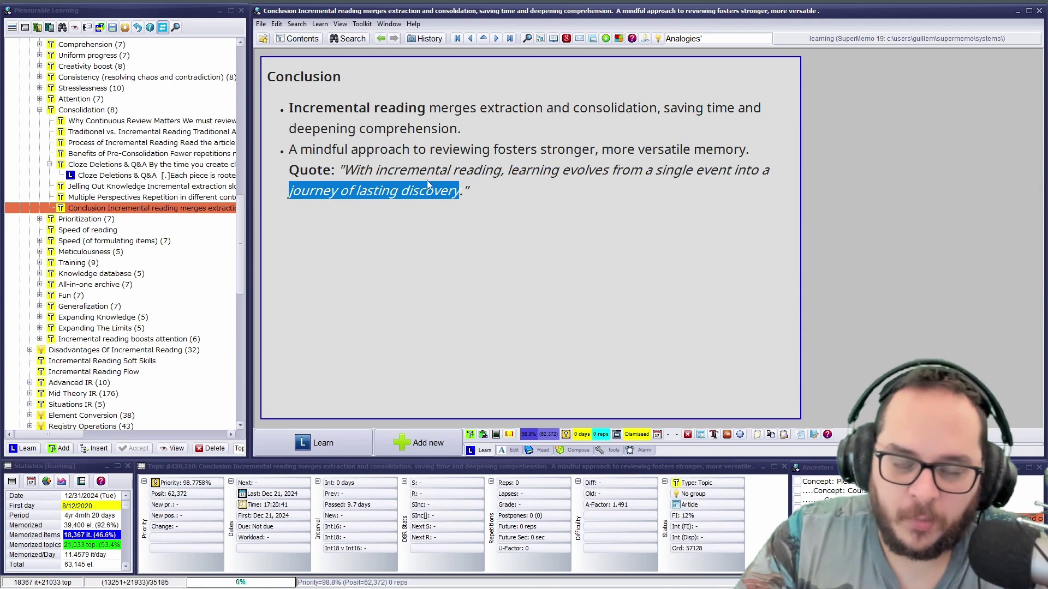
click(510, 207)
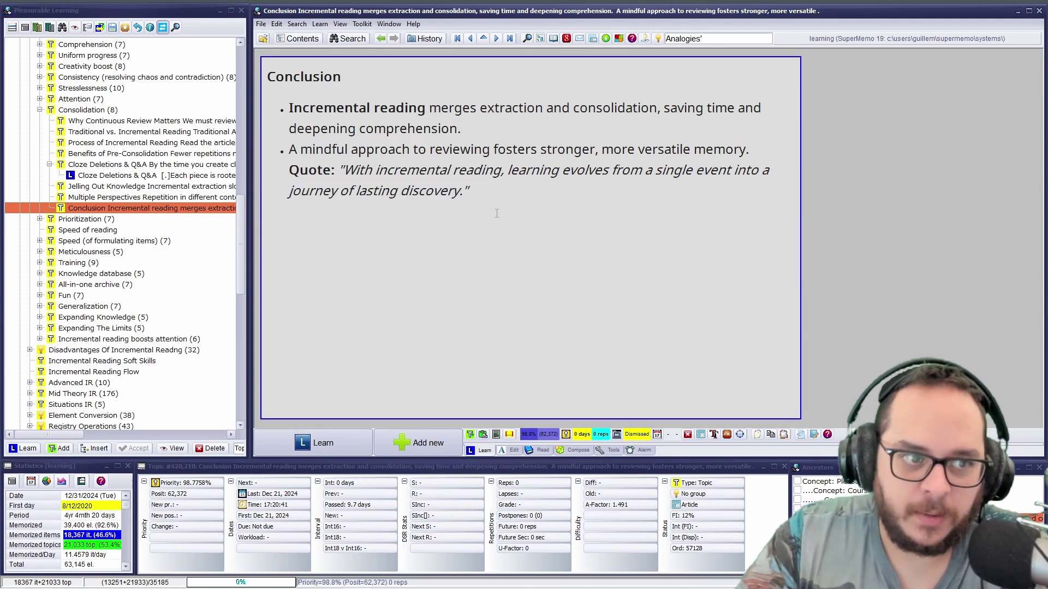